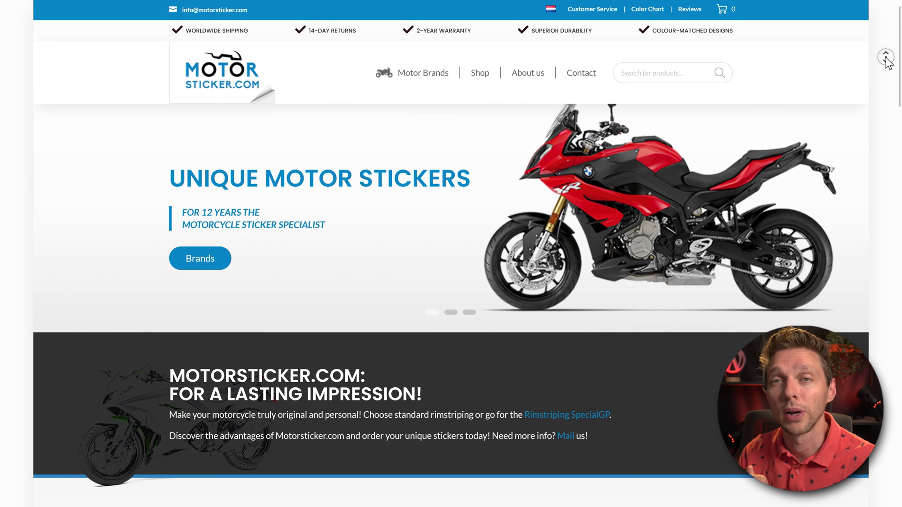
Look through the motorsticker.com homepage from the banner down past the best sellers to the rimstriping product sections
scroll(885, 66, "down", 3)
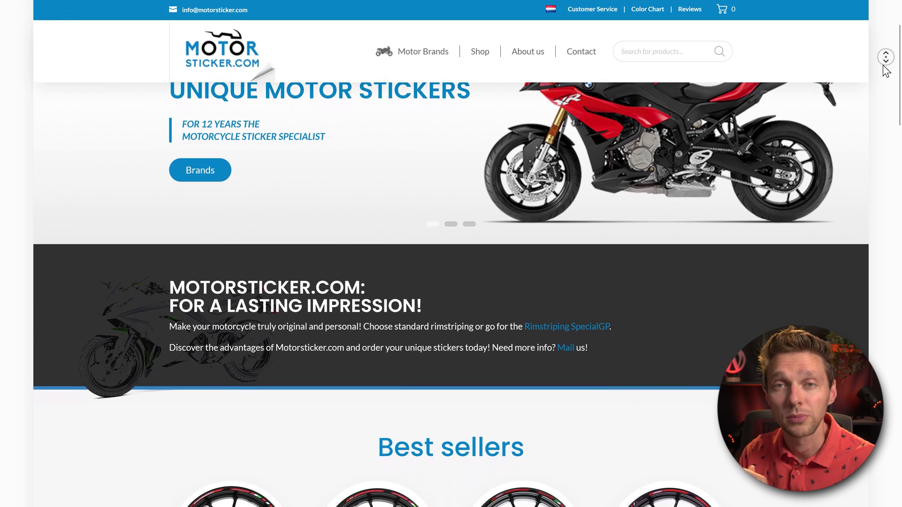
scroll(886, 69, "down", 4)
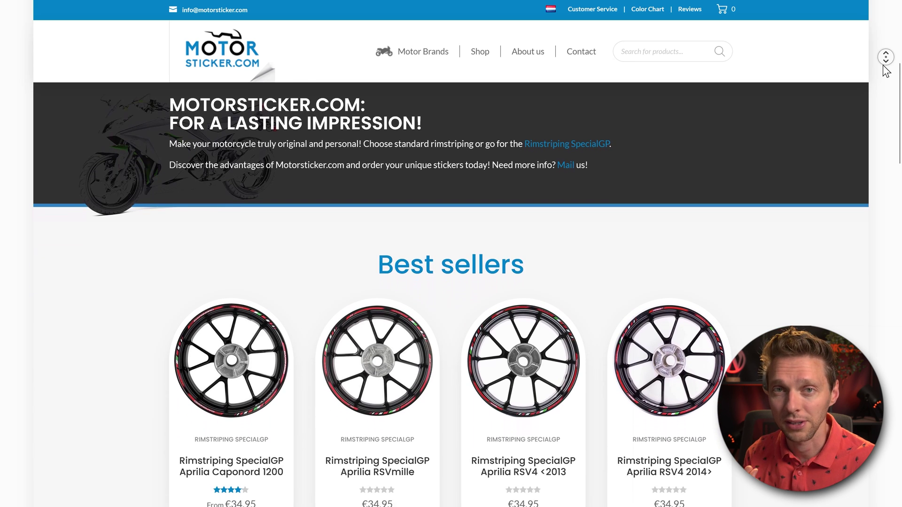
scroll(885, 69, "down", 4)
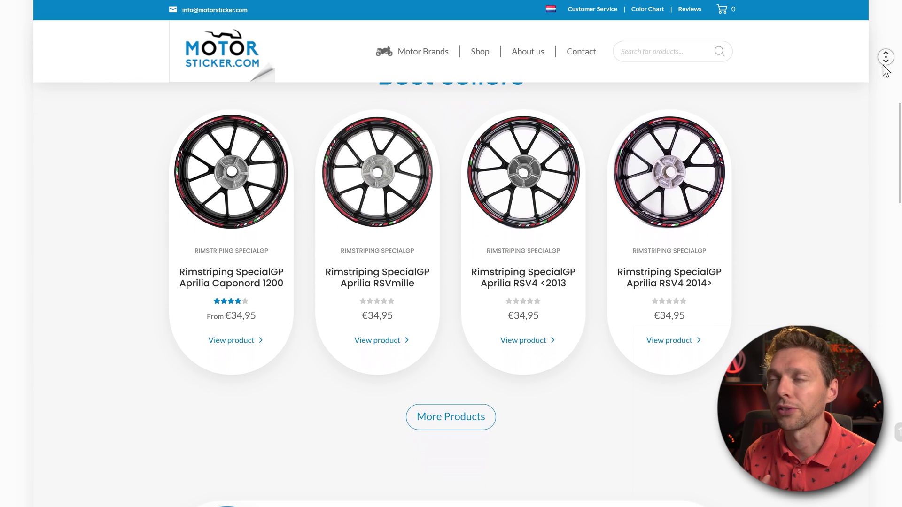
scroll(886, 70, "down", 4)
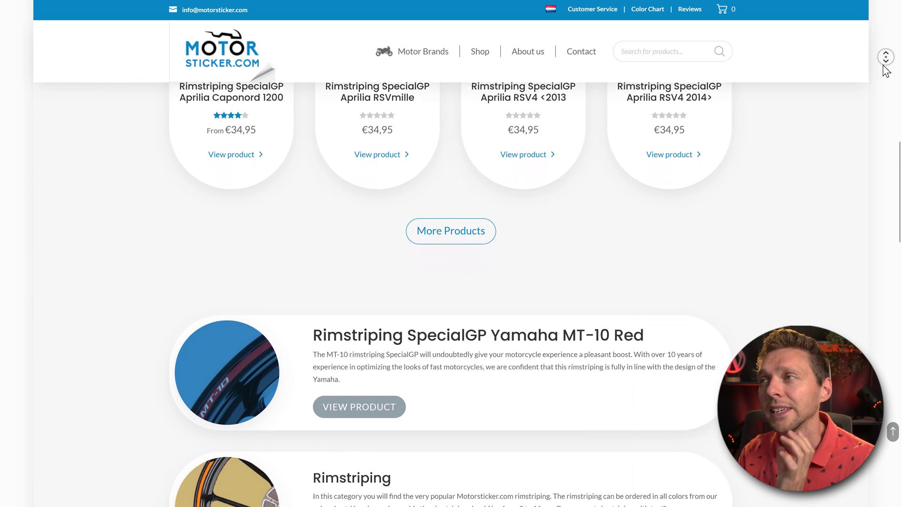
scroll(886, 70, "down", 3)
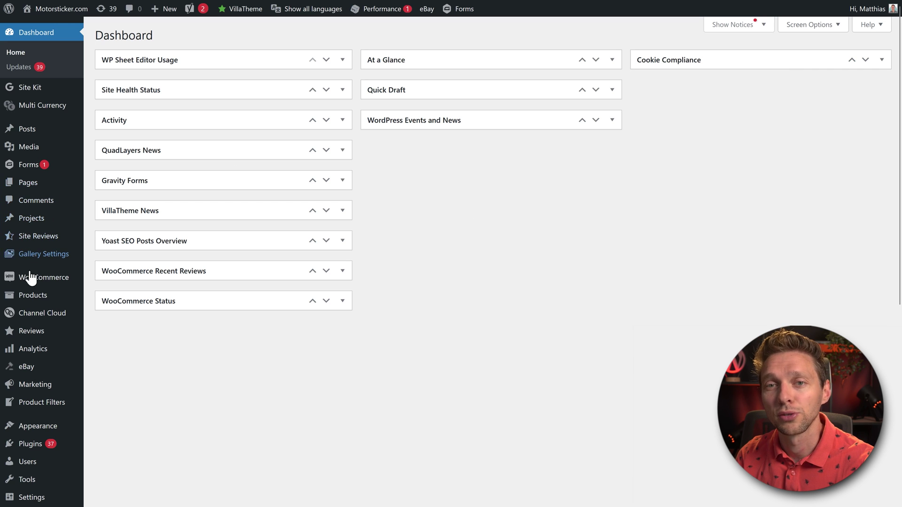
Upload all-in-one-wp-migration (100GB).zip as a new WordPress plugin, install and activate it, and highlight its entry among the installed plugins
mouse_move(49, 446)
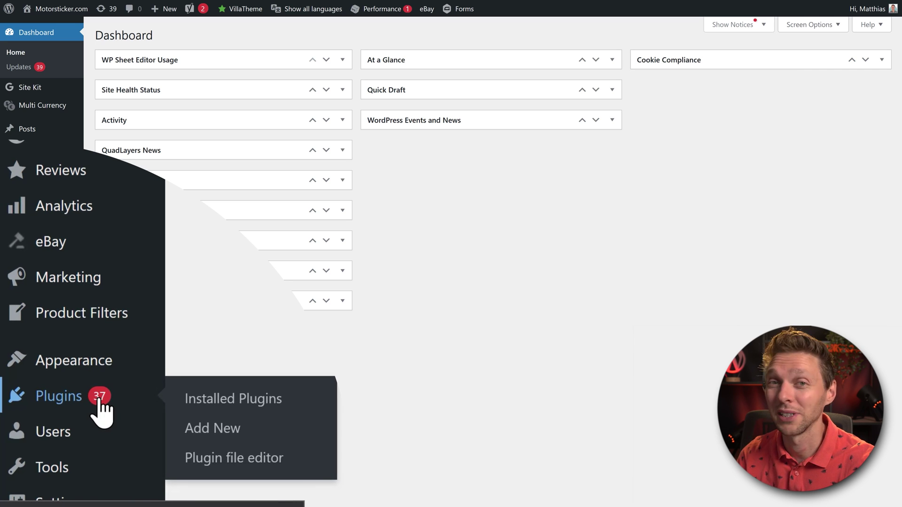
left_click(225, 436)
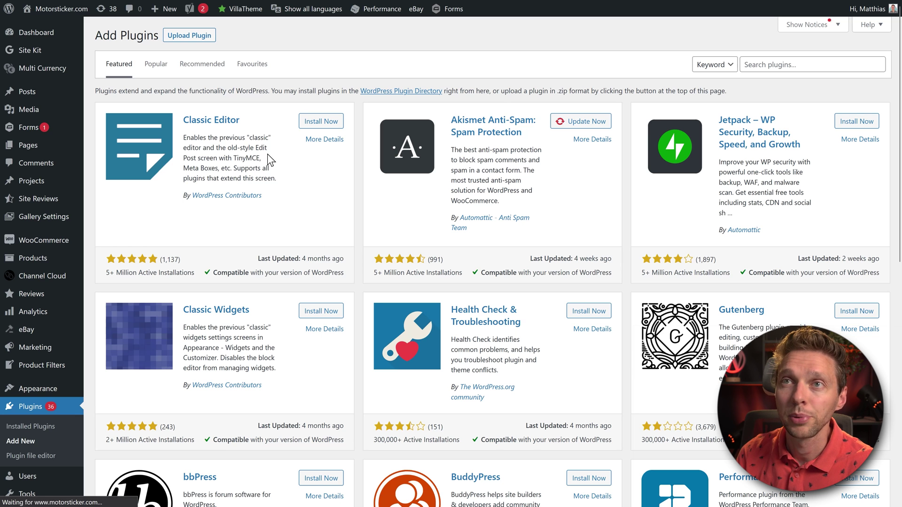
left_click(212, 45)
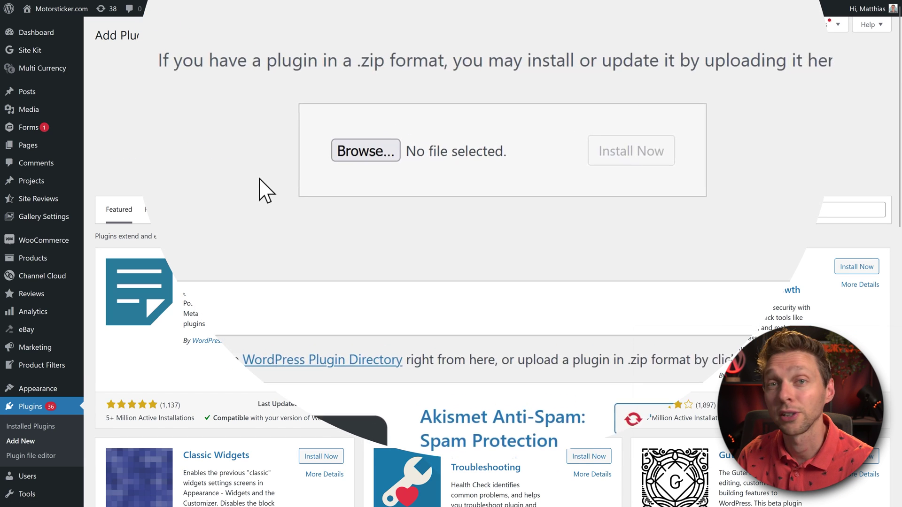
left_click(384, 144)
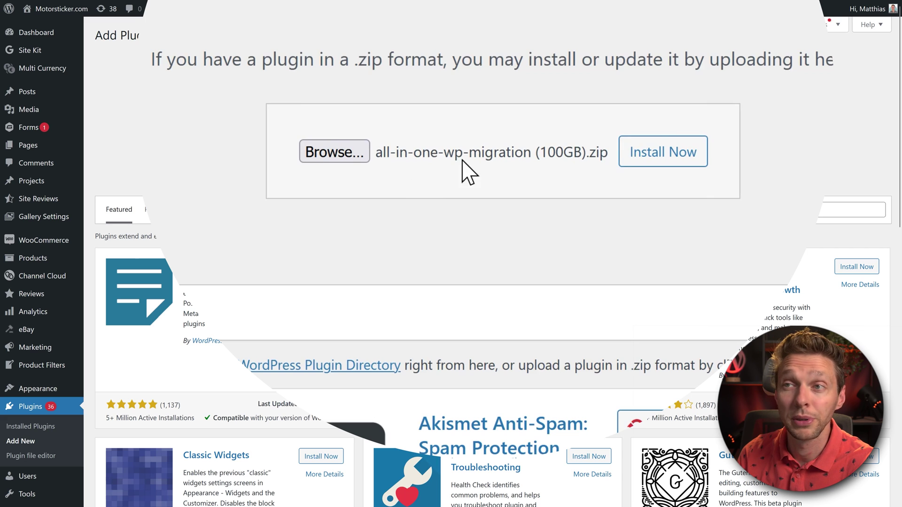
left_click(668, 160)
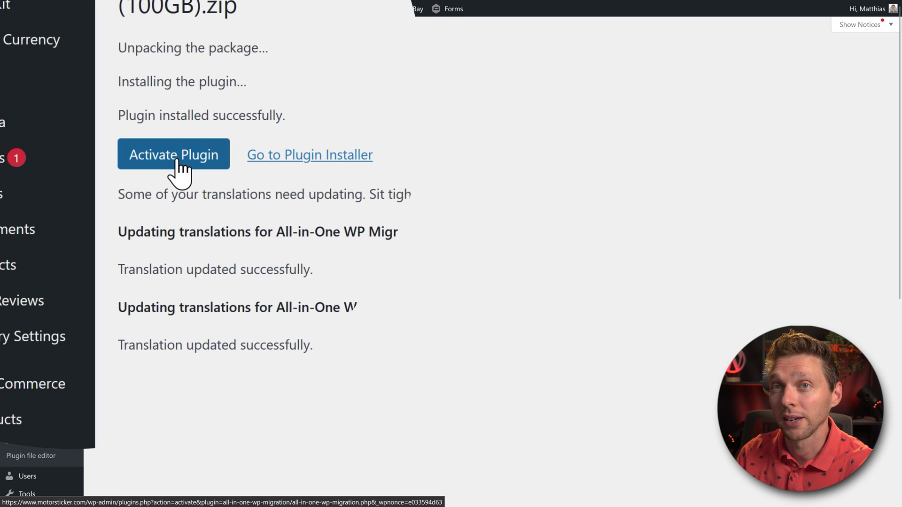
left_click(177, 161)
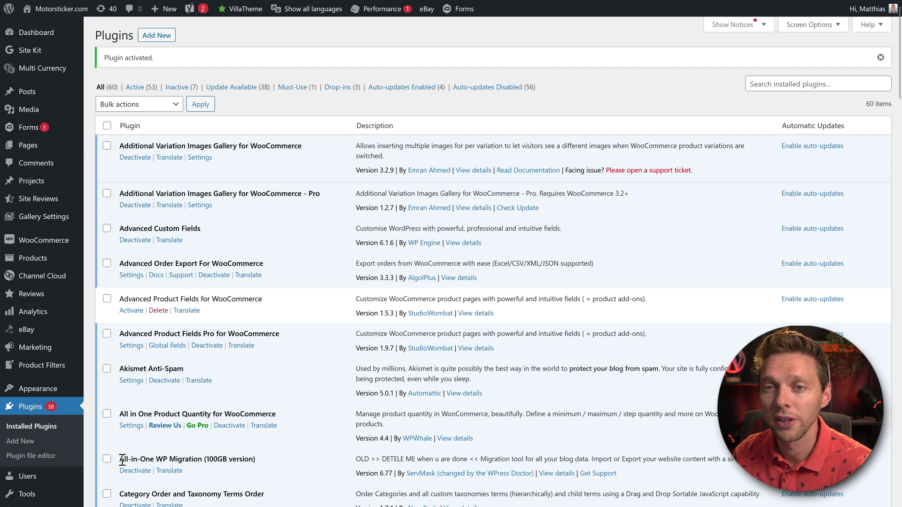
left_click_drag(120, 459, 493, 462)
left_click(536, 437)
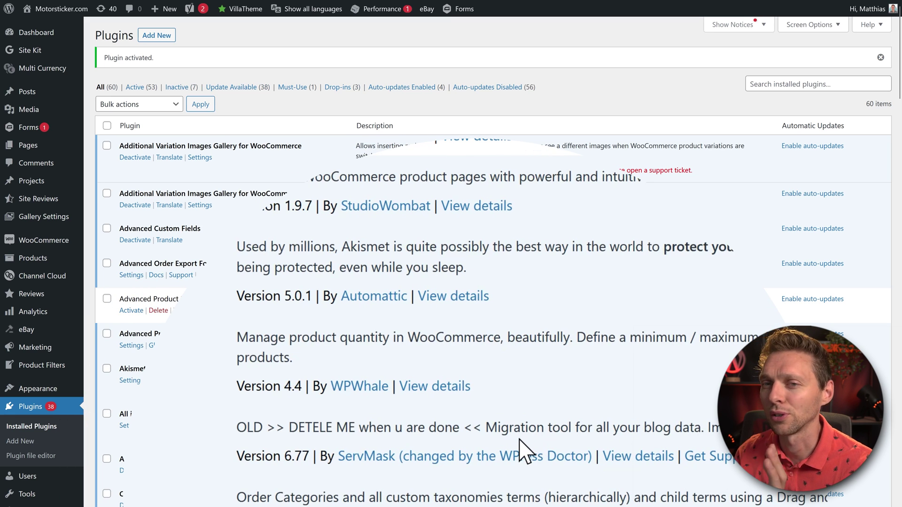
Export the site to a file with All-in-One WP Migration and download the resulting .wpress archive
middle_click(333, 365)
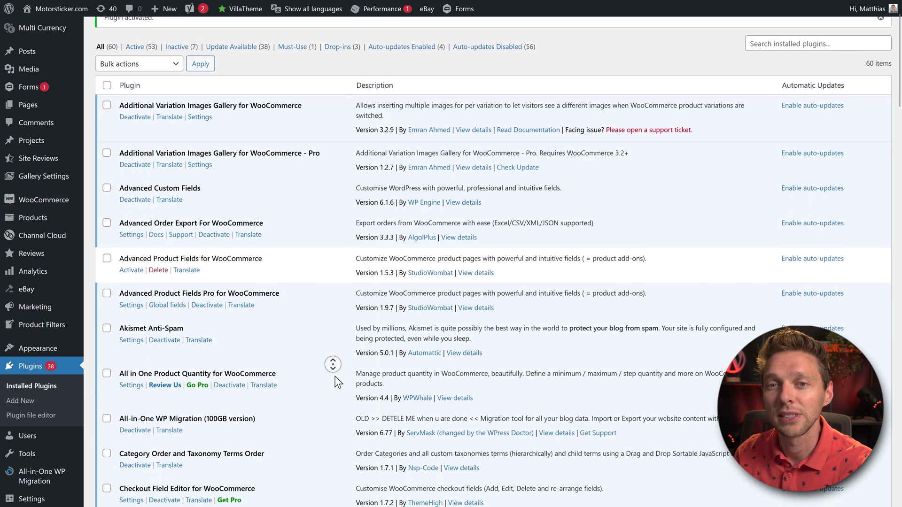
mouse_move(71, 428)
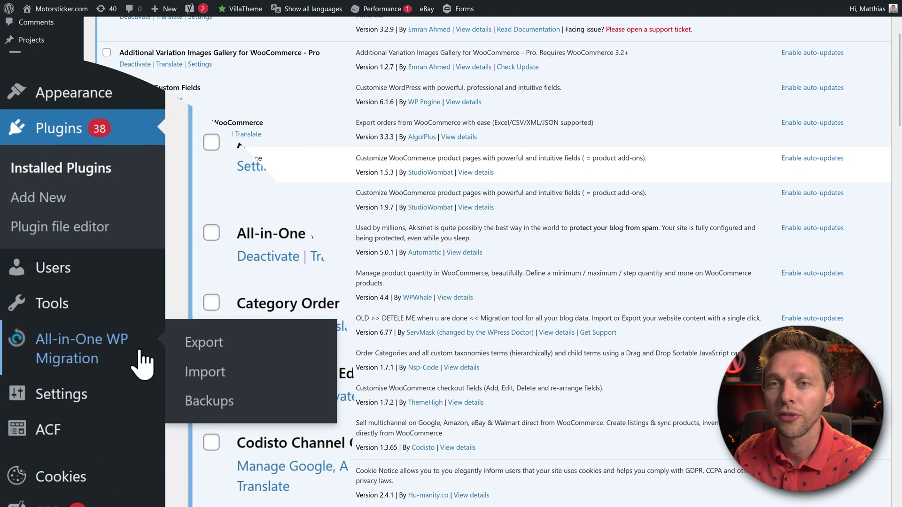
left_click(108, 434)
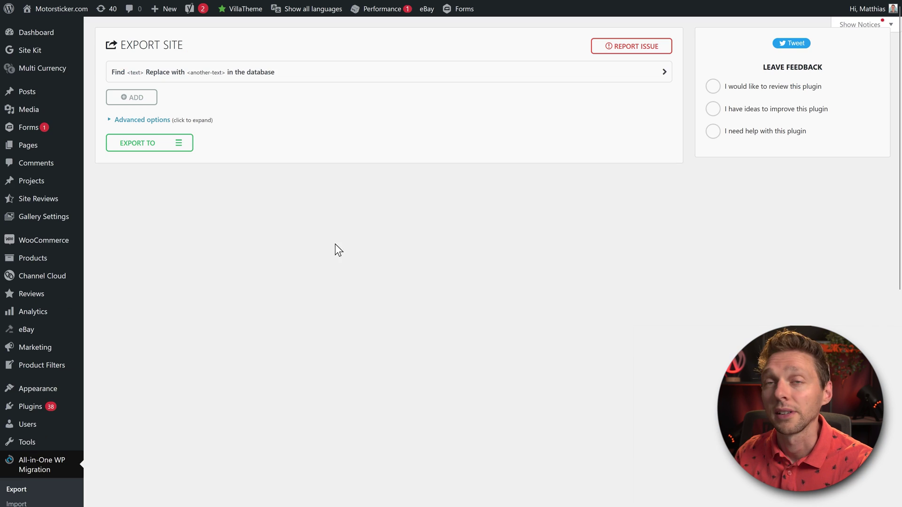
left_click(180, 144)
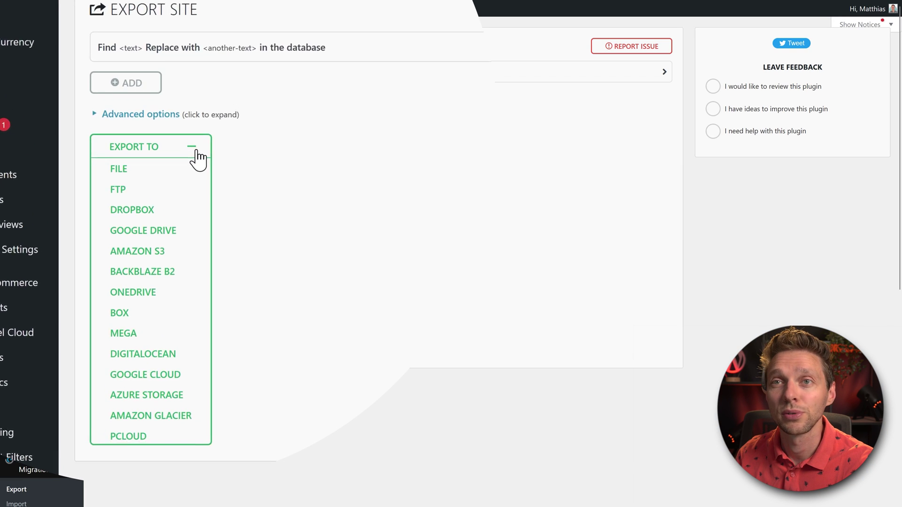
left_click(115, 186)
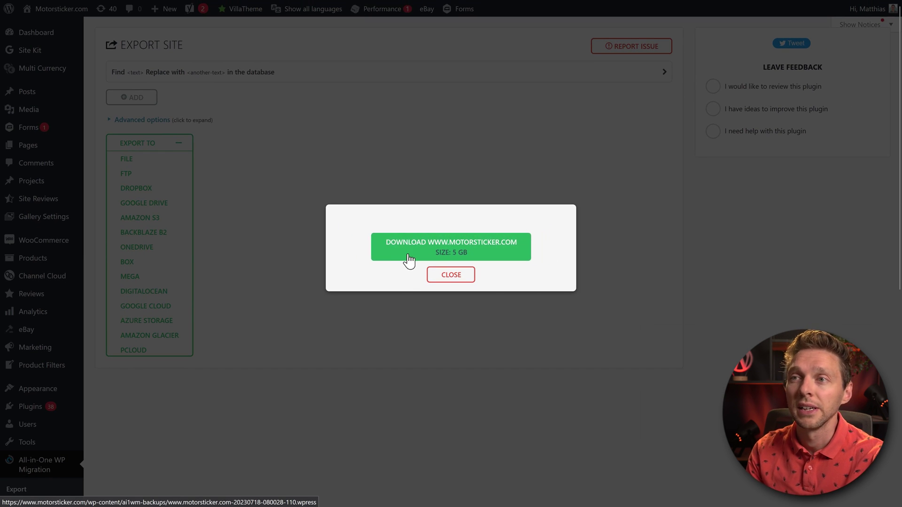
left_click(485, 248)
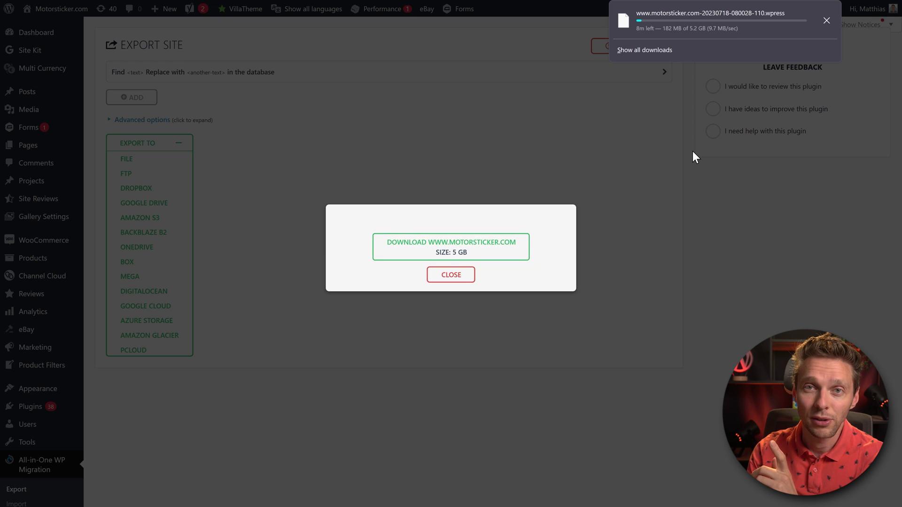
left_click(452, 278)
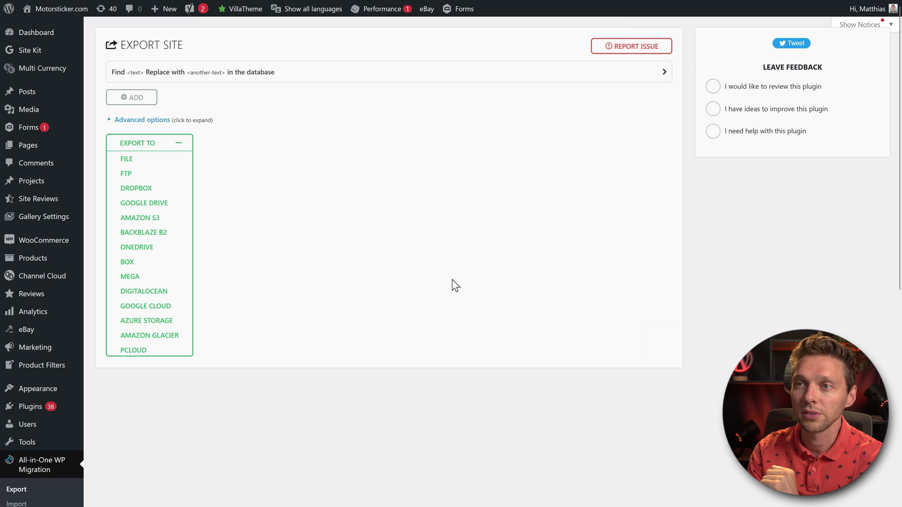
Open the Site Health info and check the site's WordPress version
middle_click(225, 320)
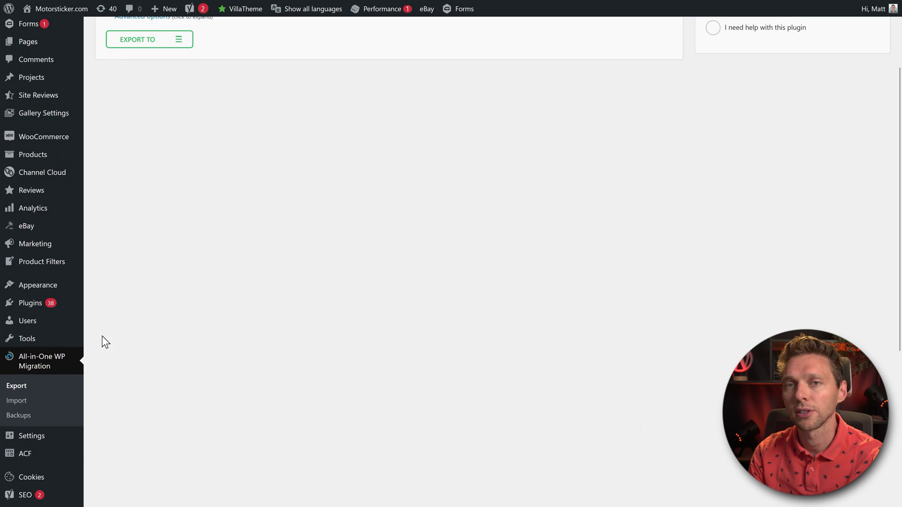
mouse_move(50, 346)
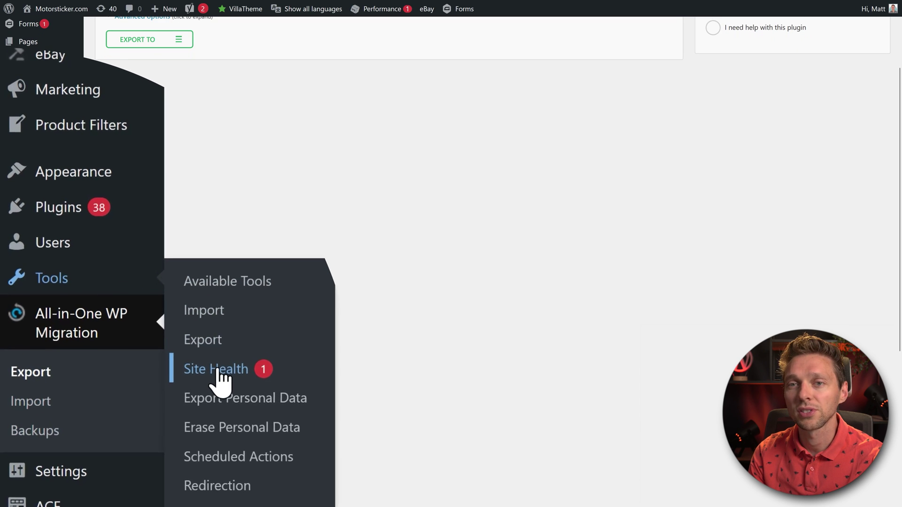
left_click(218, 371)
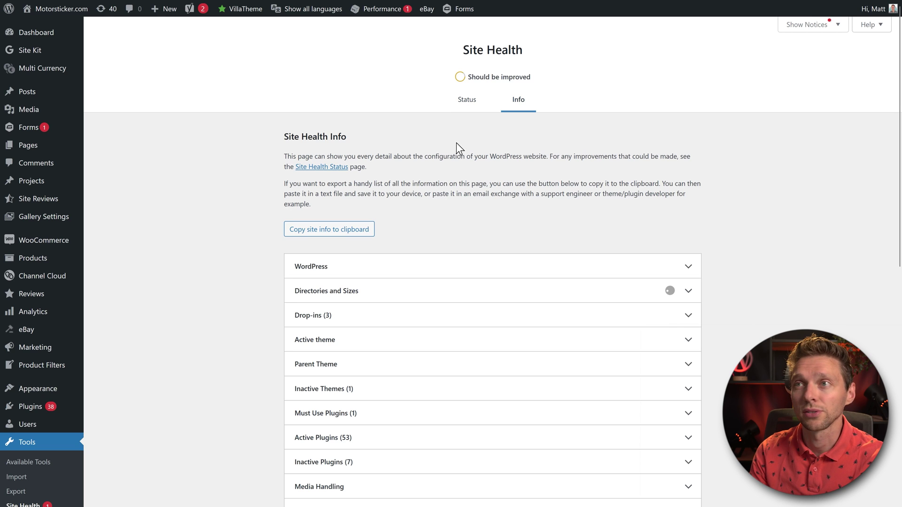
left_click(471, 105)
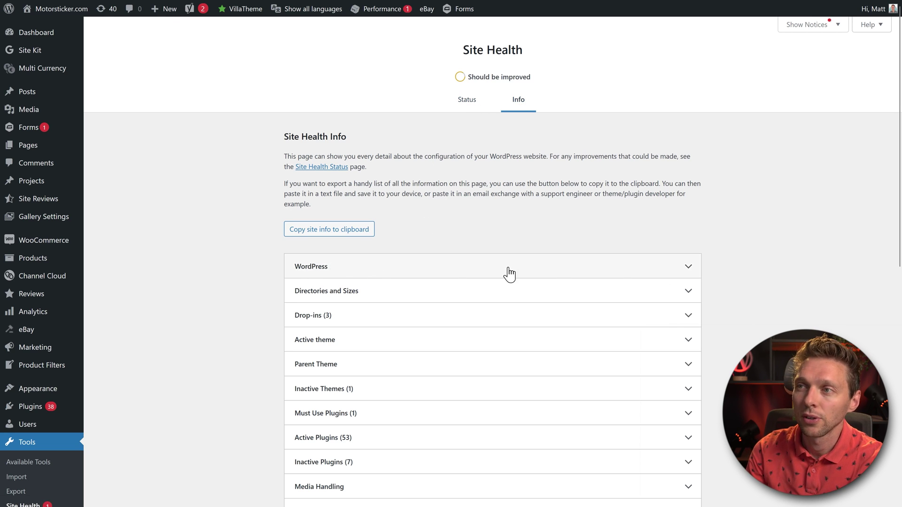
left_click(683, 271)
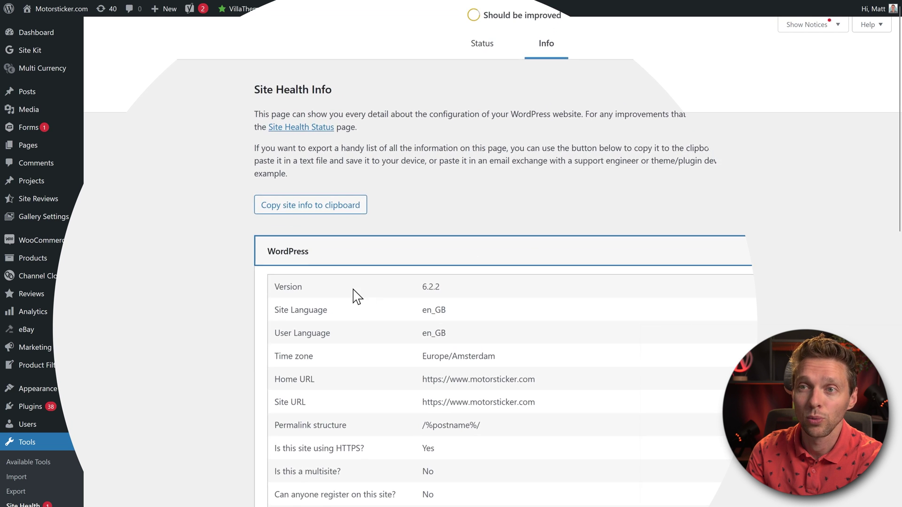
left_click_drag(447, 280, 209, 262)
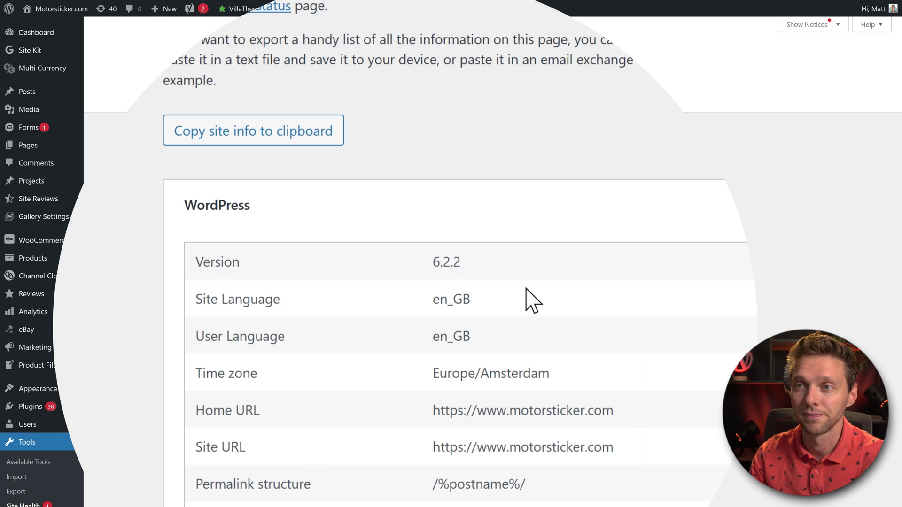
left_click(677, 159)
Expand the server details in the Site Health info and check the PHP version
middle_click(740, 165)
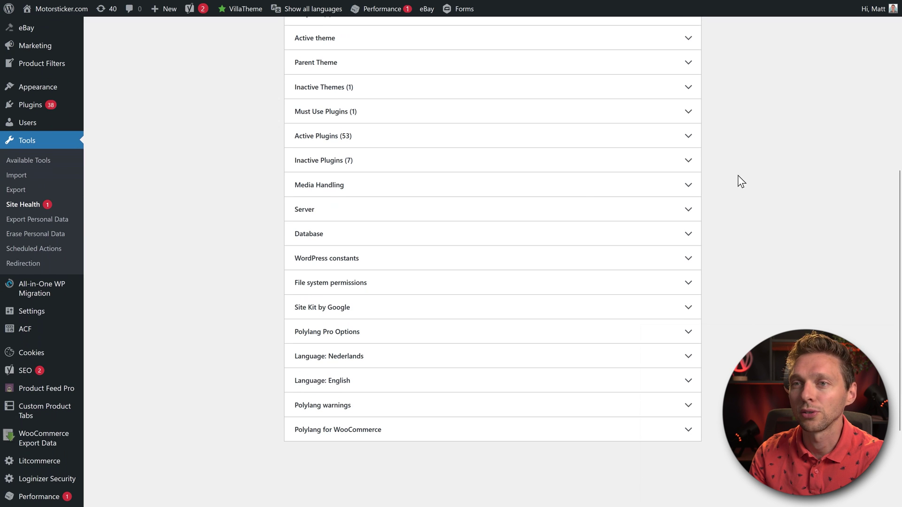
left_click(348, 215)
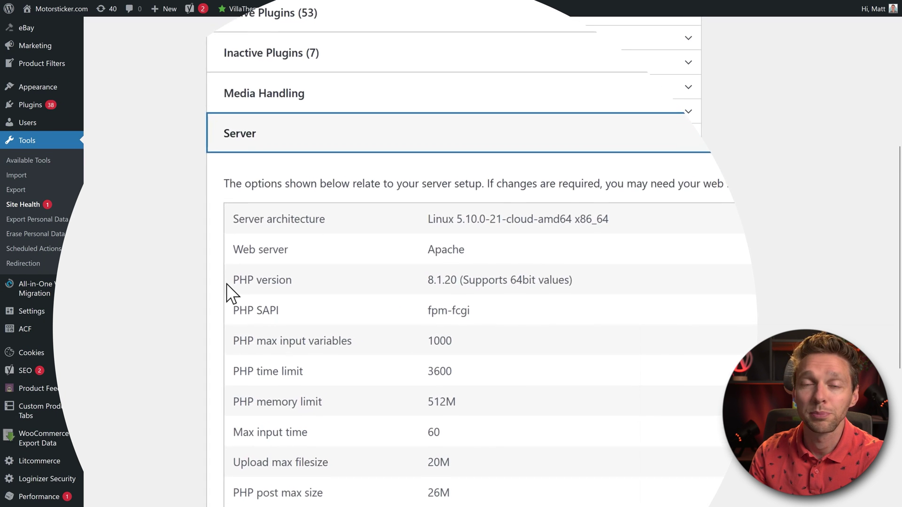
left_click_drag(231, 280, 292, 280)
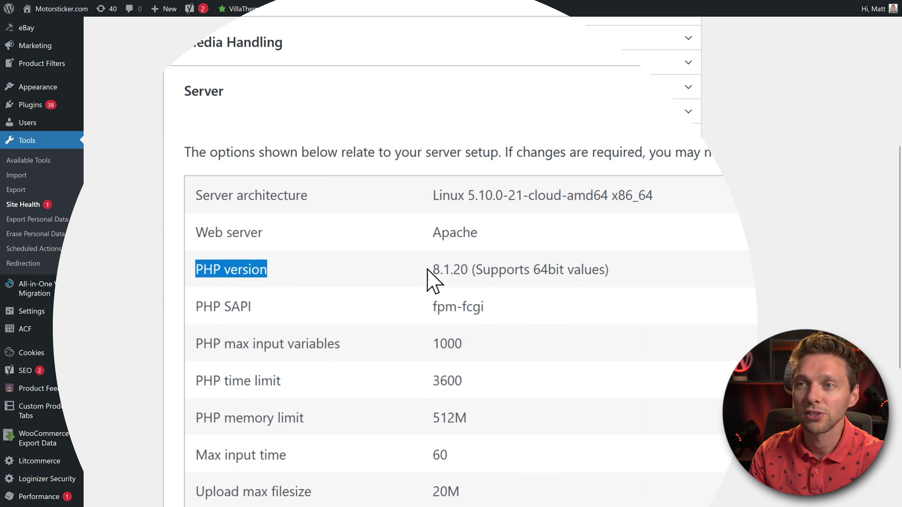
left_click_drag(429, 270, 462, 270)
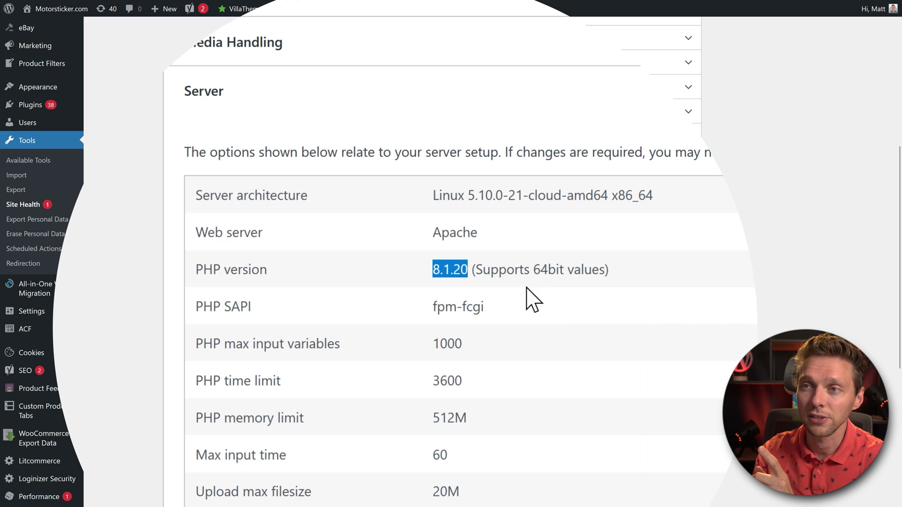
left_click_drag(434, 270, 470, 276)
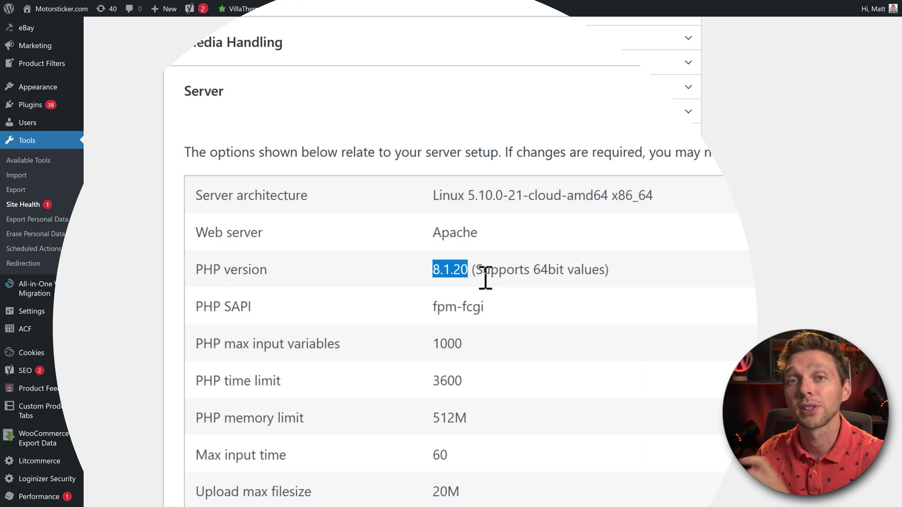
left_click(491, 314)
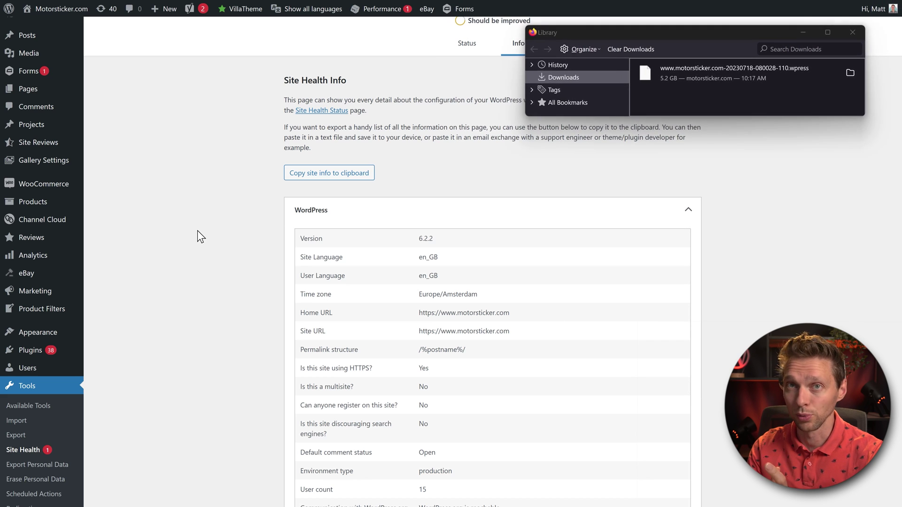
scroll(137, 173, "down", 9)
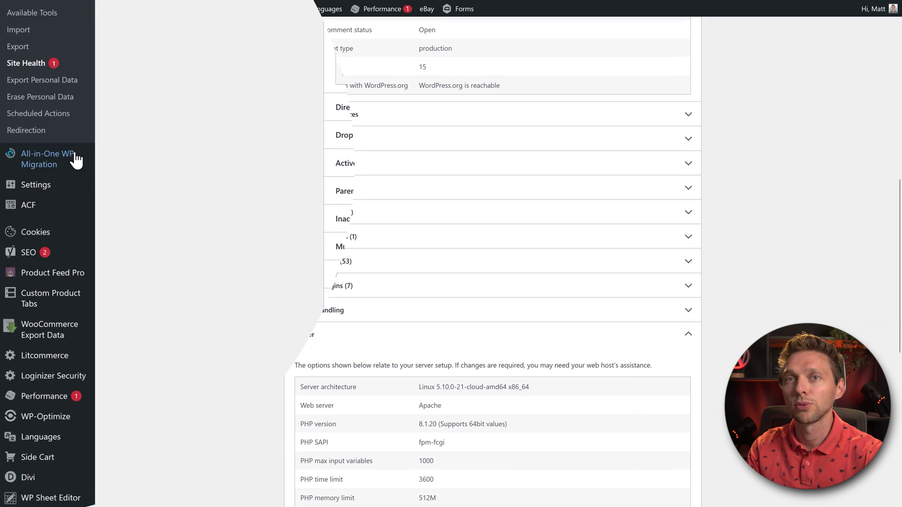
mouse_move(50, 113)
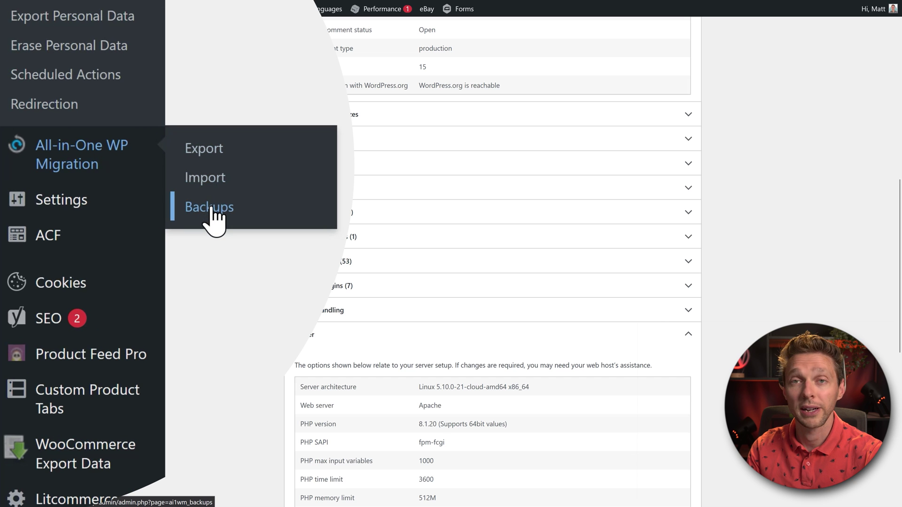
left_click(211, 208)
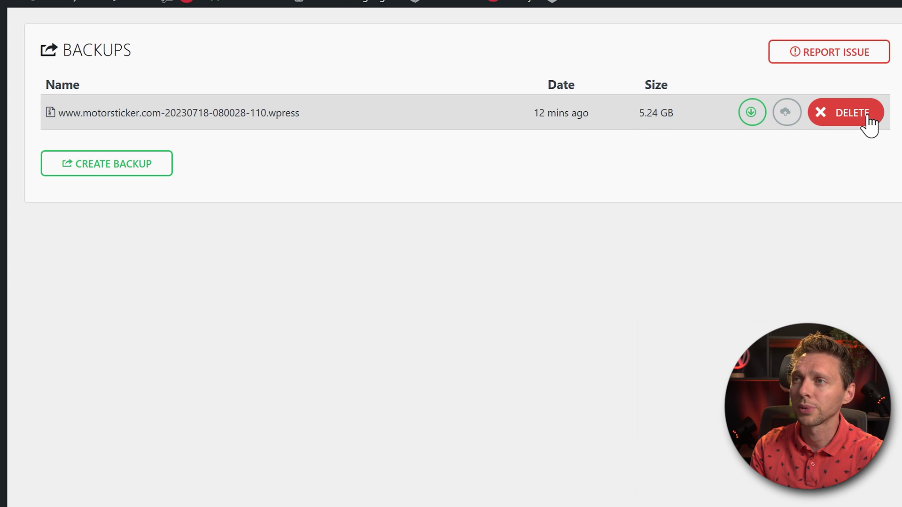
left_click(867, 117)
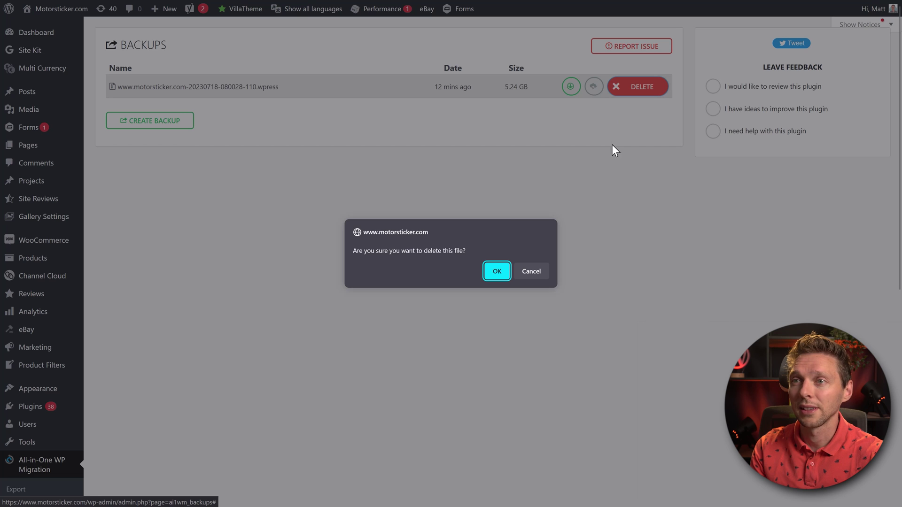
left_click(498, 272)
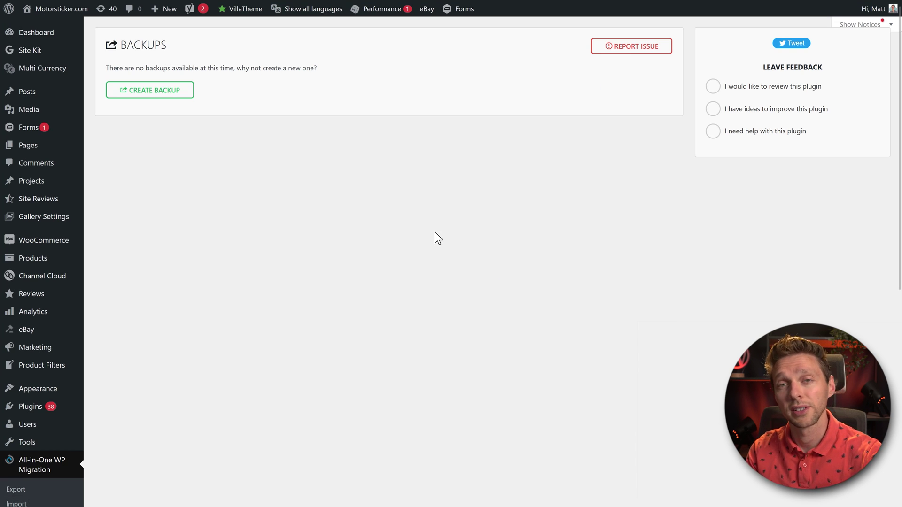
Deactivate the All-in-One WP Migration (100GB version) plugin and delete it together with its data
mouse_move(35, 409)
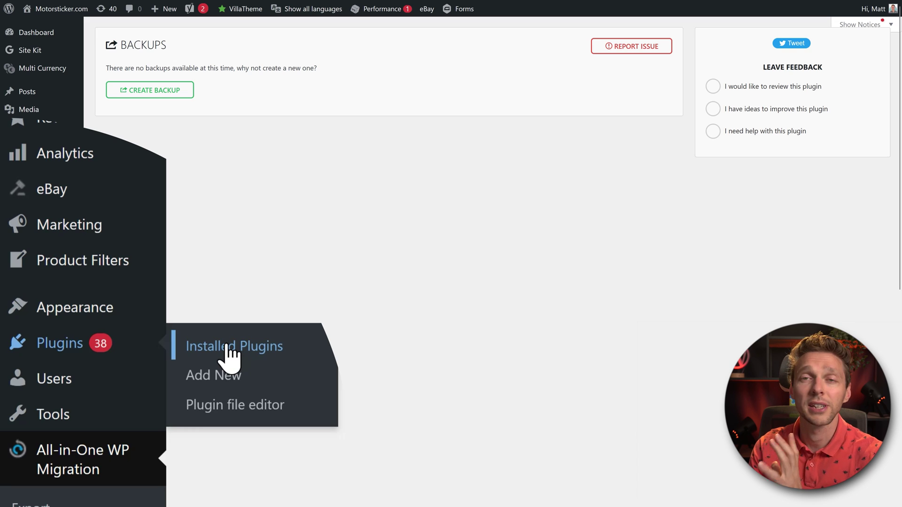
left_click(226, 347)
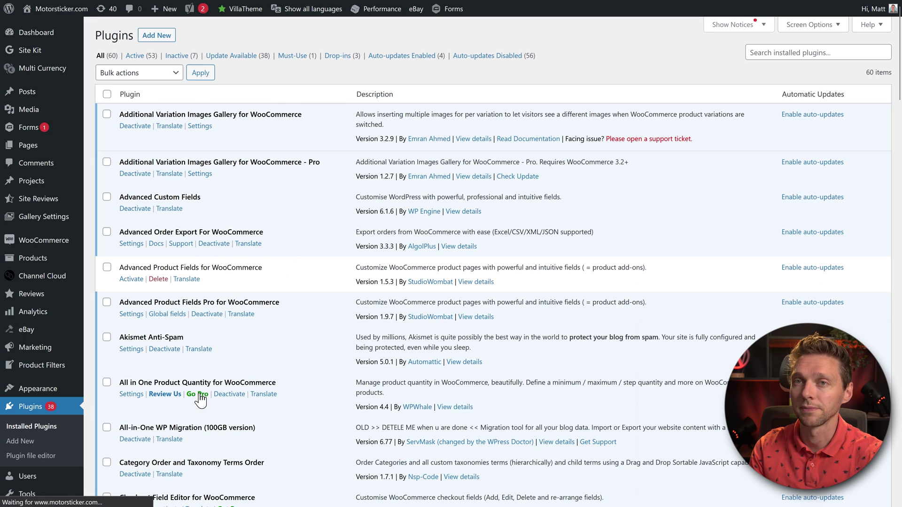
middle_click(319, 198)
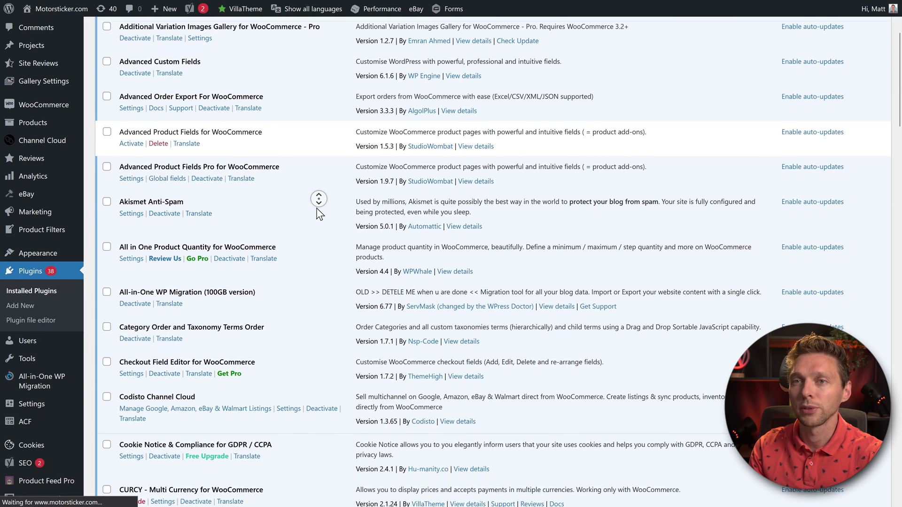
middle_click(317, 211)
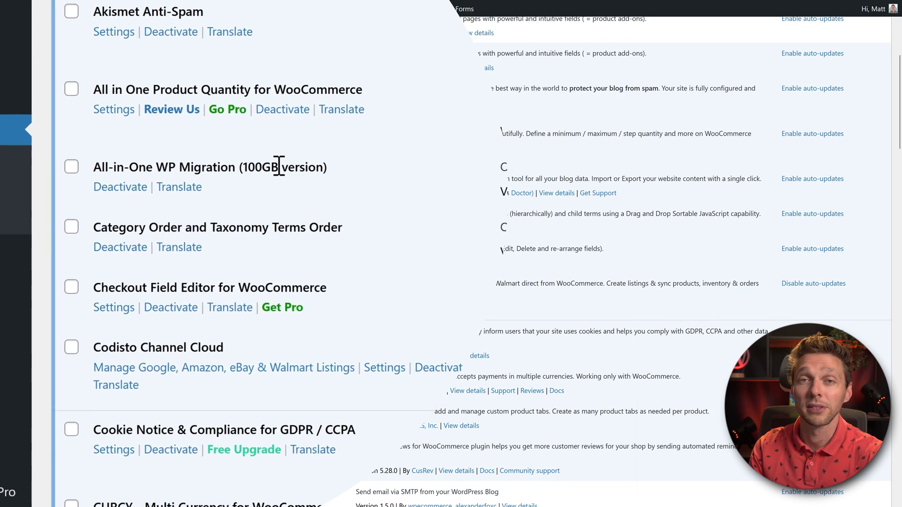
left_click(116, 186)
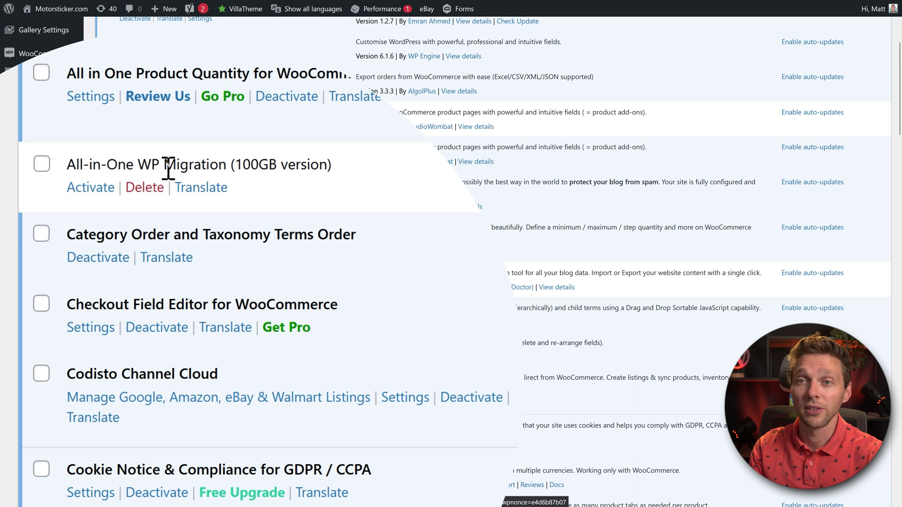
left_click(144, 188)
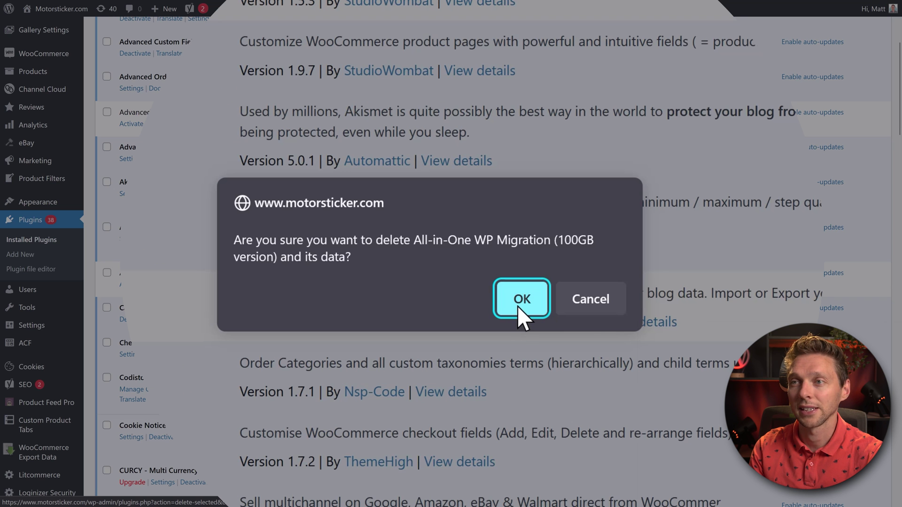
left_click(498, 276)
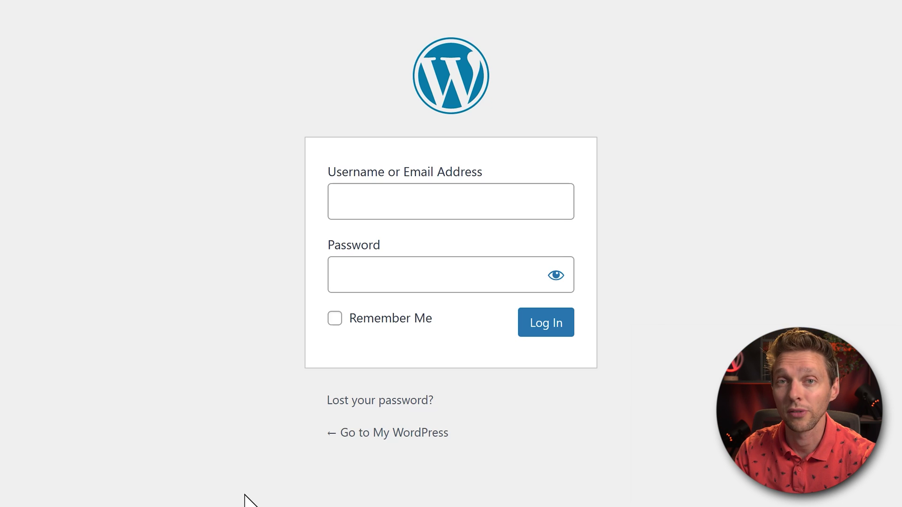
Log in to the new WordPress site with the account username and password, and highlight the beleggingseminar.nl domain in its address
left_click(413, 201)
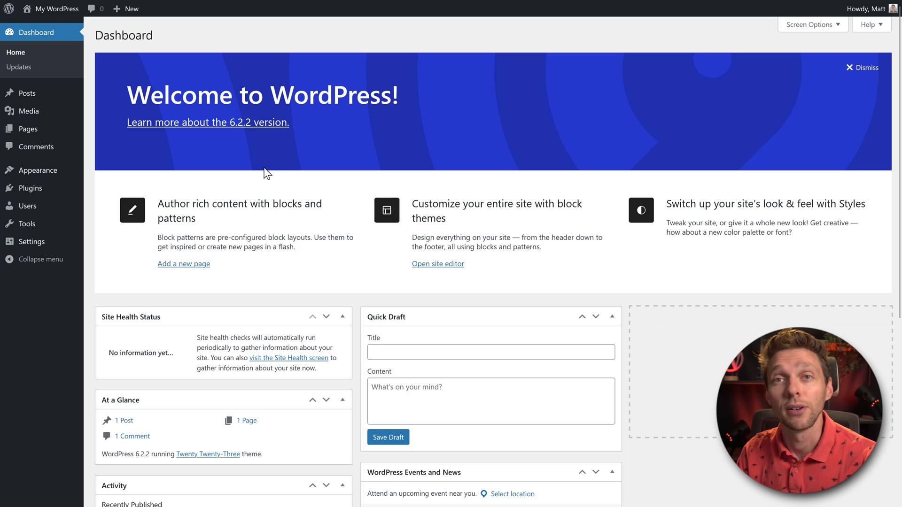
mouse_move(205, 1)
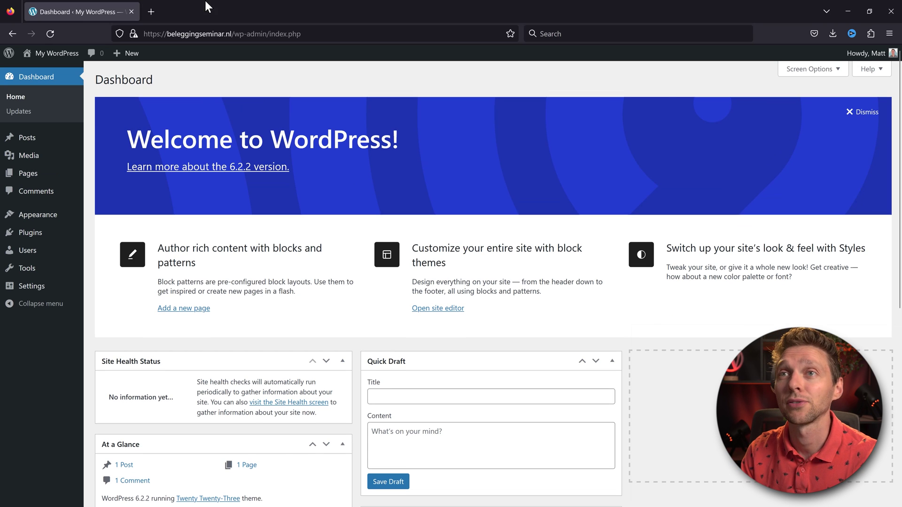
left_click(167, 35)
left_click_drag(168, 37, 241, 39)
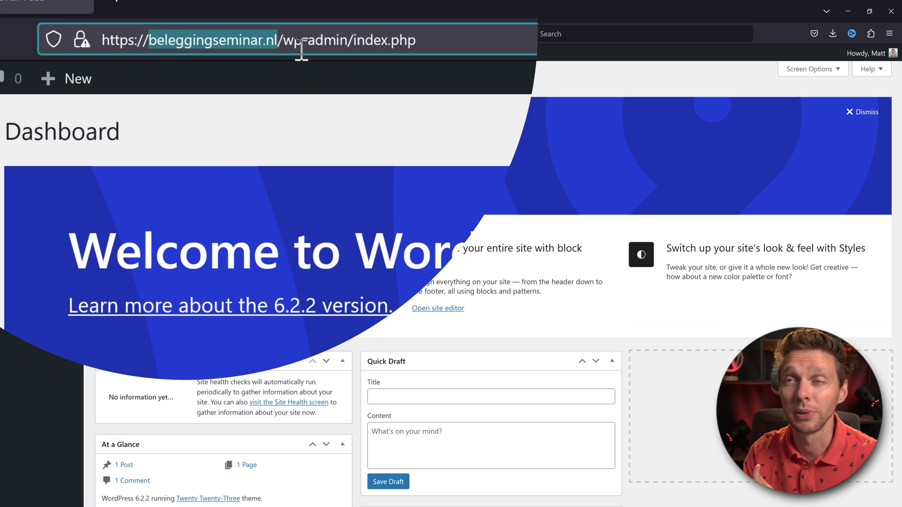
left_click(302, 83)
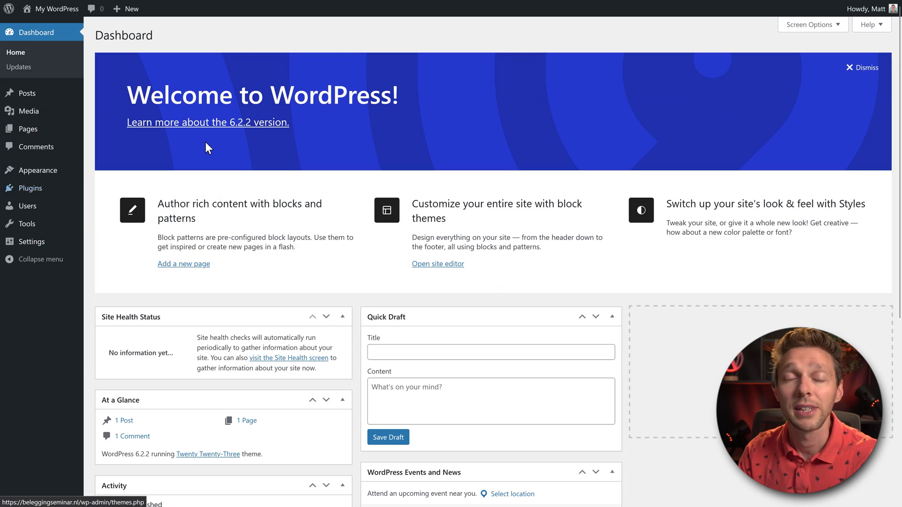
Upload all-in-one-wp-migration (100GB).zip as a new plugin on the beleggingseminar.nl site, install it and activate it
mouse_move(35, 189)
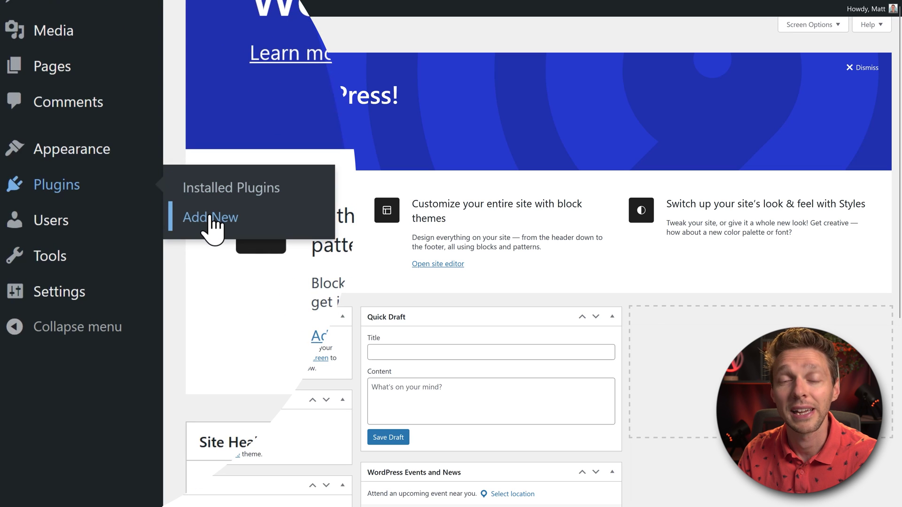
left_click(210, 219)
left_click(189, 35)
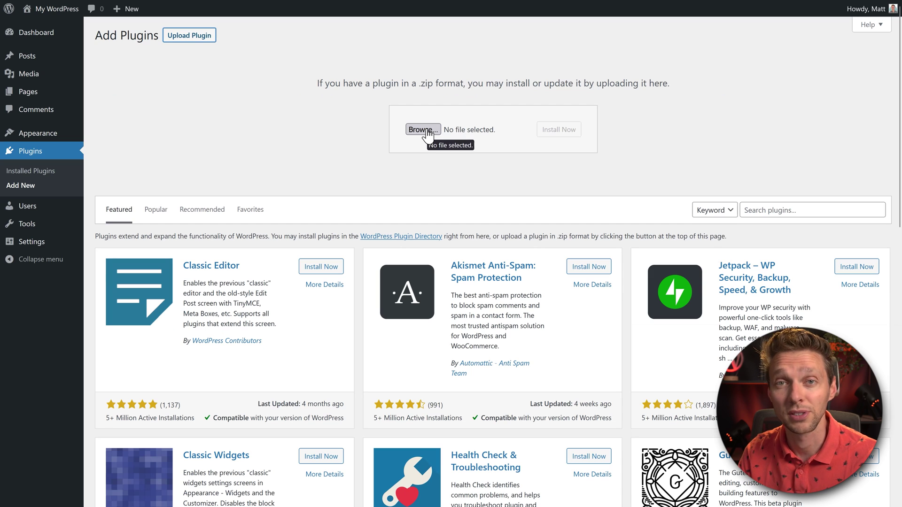
left_click(423, 130)
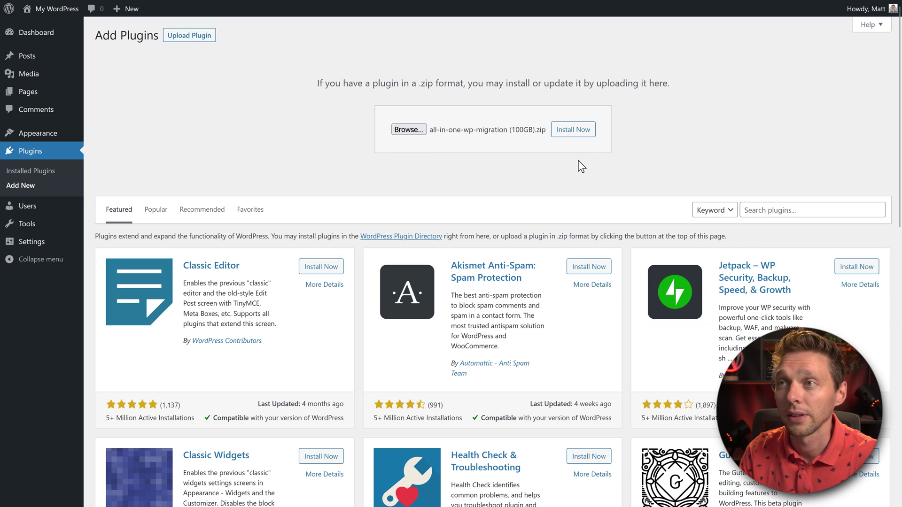
left_click(573, 135)
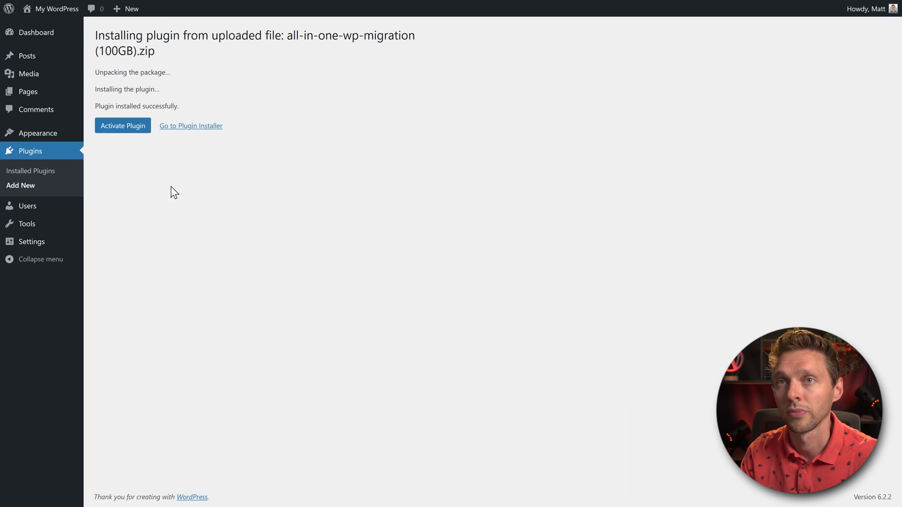
left_click(125, 132)
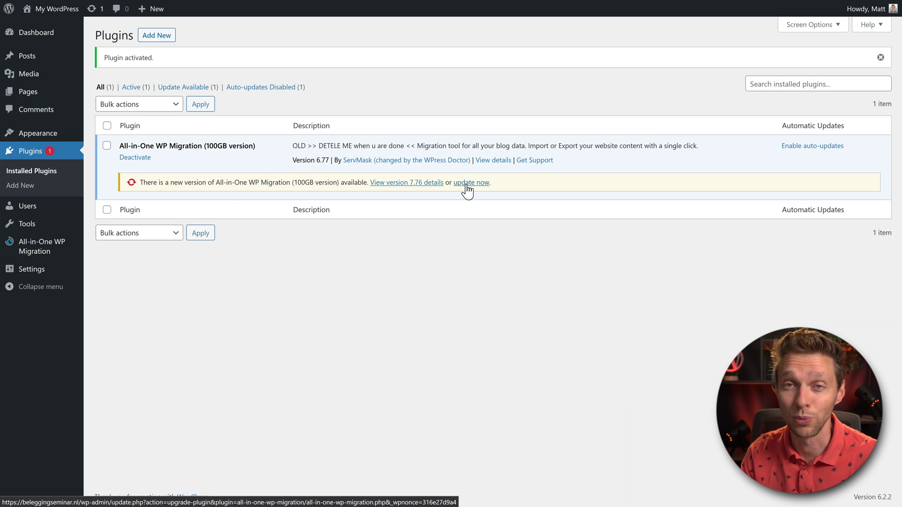
mouse_move(61, 244)
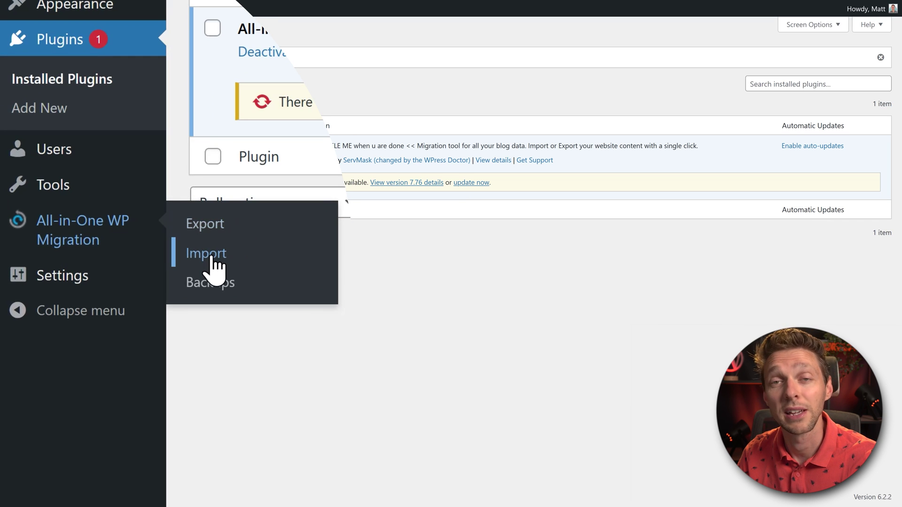
left_click(210, 256)
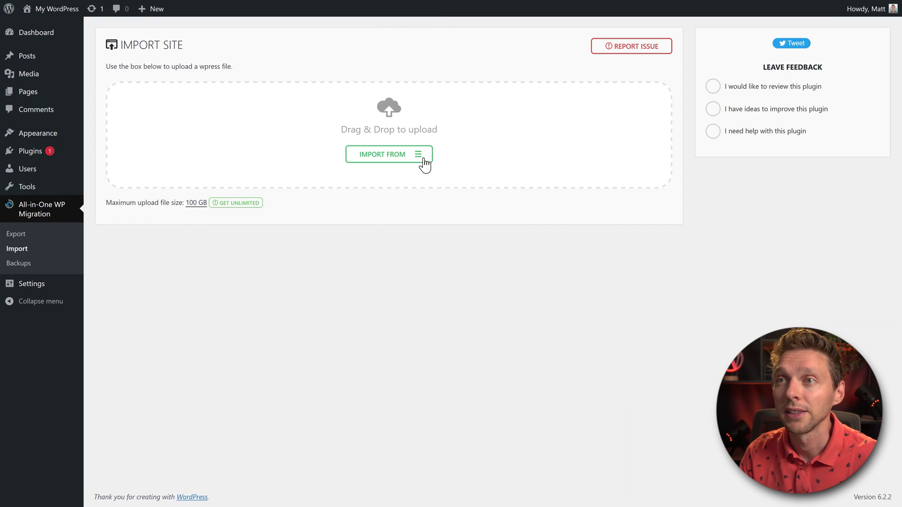
left_click(415, 158)
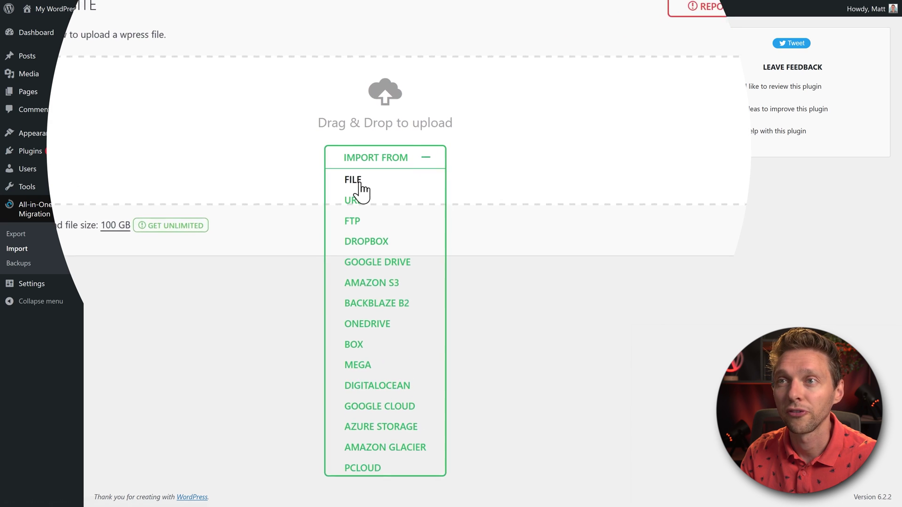
left_click(344, 199)
left_click(320, 123)
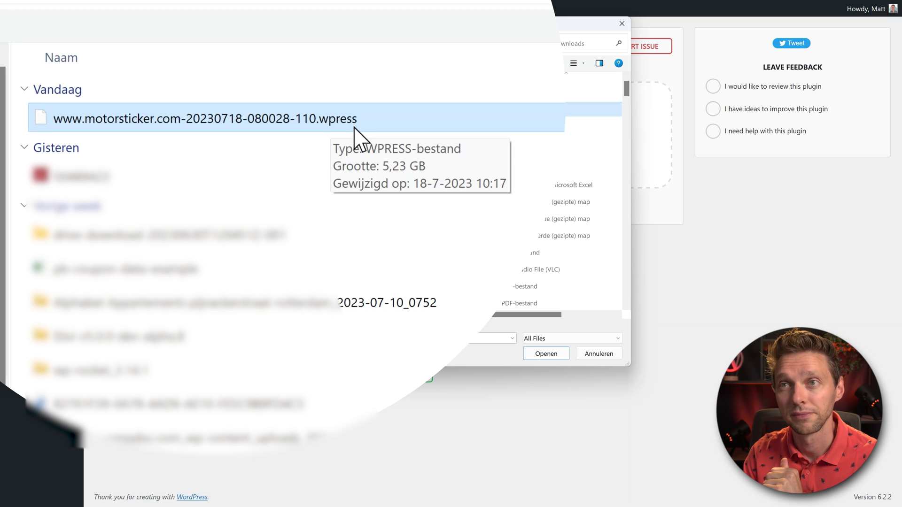
left_click(547, 356)
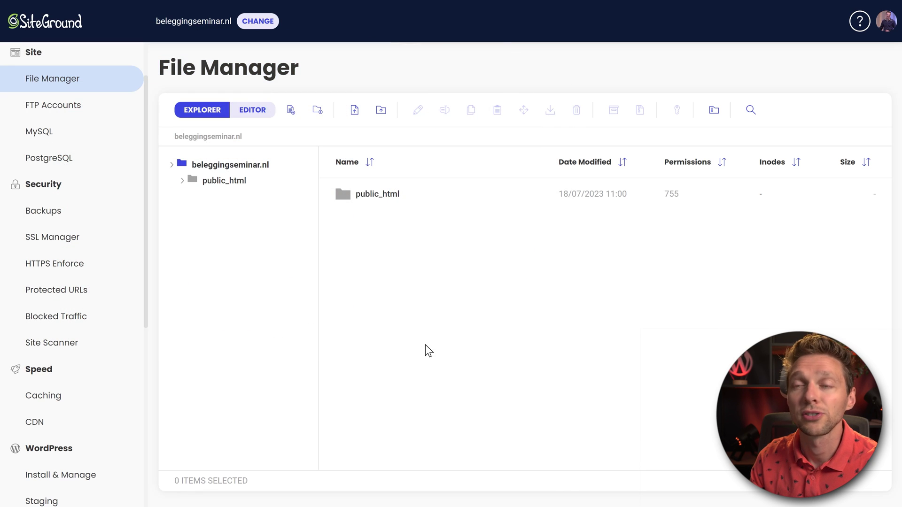
In the SiteGround File Manager for beleggingseminar.nl, open the ai1wm-backups folder inside public_html/wp-content
left_click(392, 202)
double_click(392, 201)
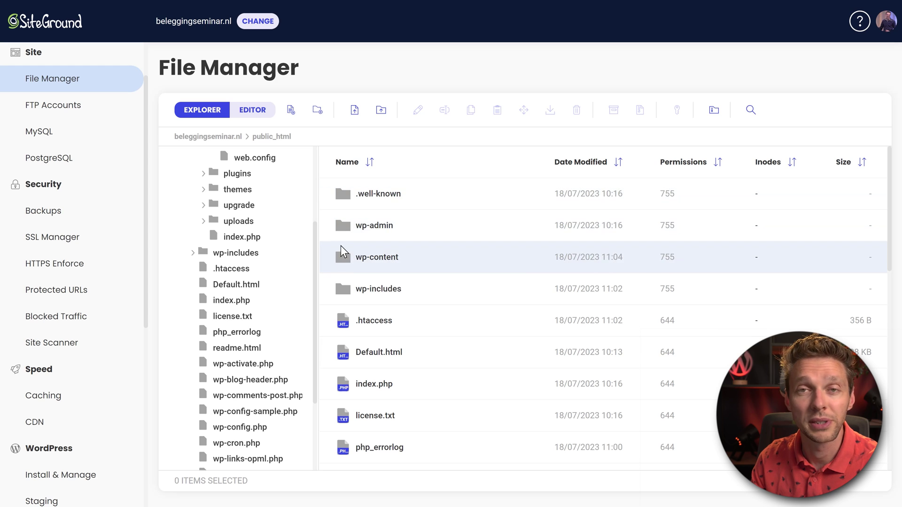
double_click(417, 266)
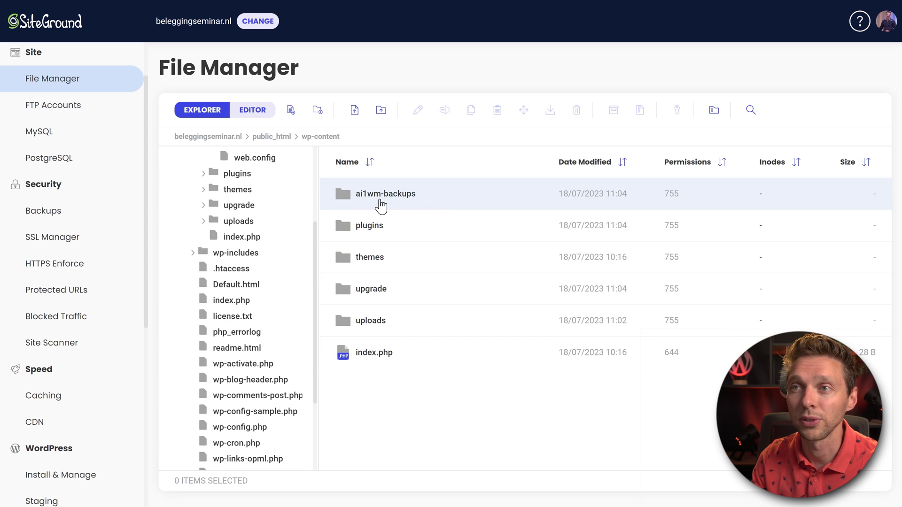
double_click(452, 202)
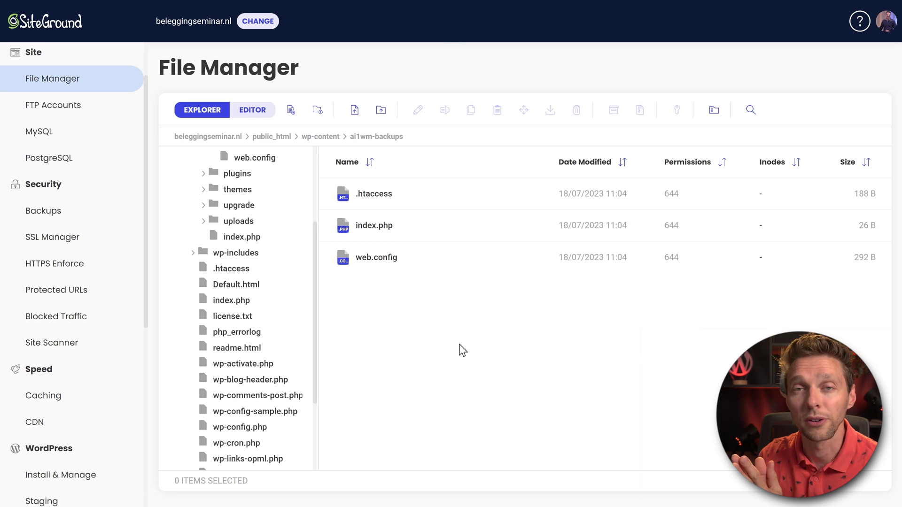
Return to the running WordPress import and proceed with overwriting the site's database, media, plugins and themes
mouse_move(450, 40)
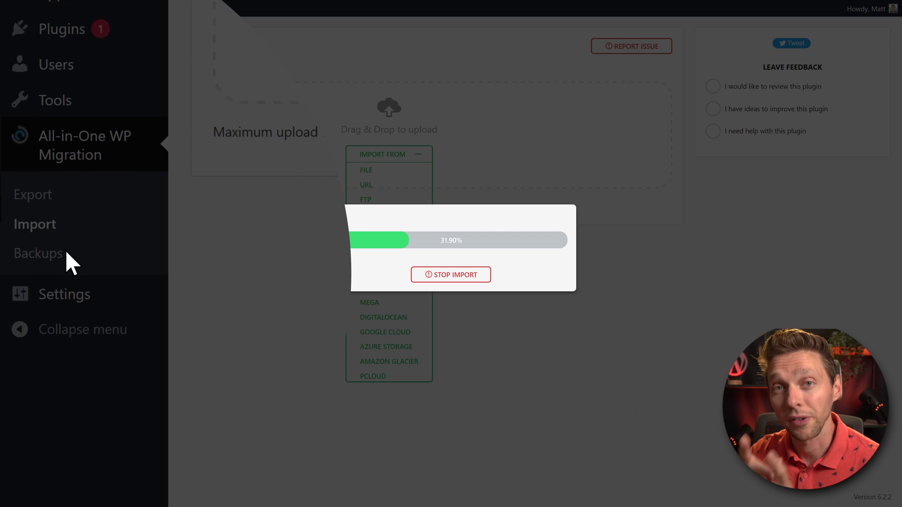
left_click(66, 252)
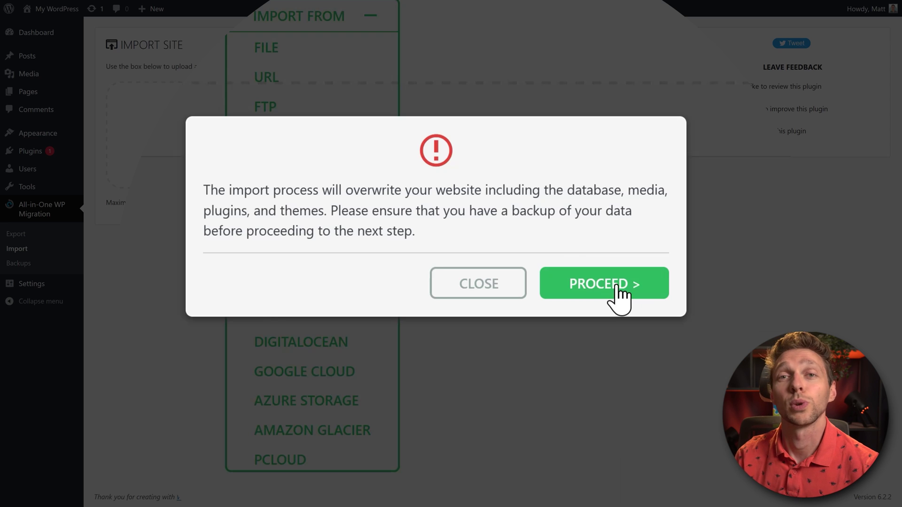
left_click(617, 289)
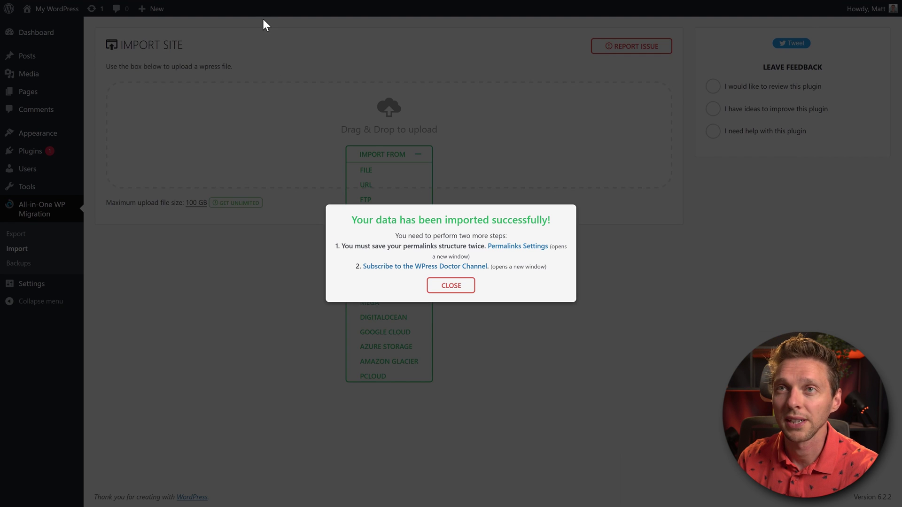
mouse_move(212, 13)
left_click_drag(233, 34, 143, 36)
right_click(170, 31)
left_click(184, 85)
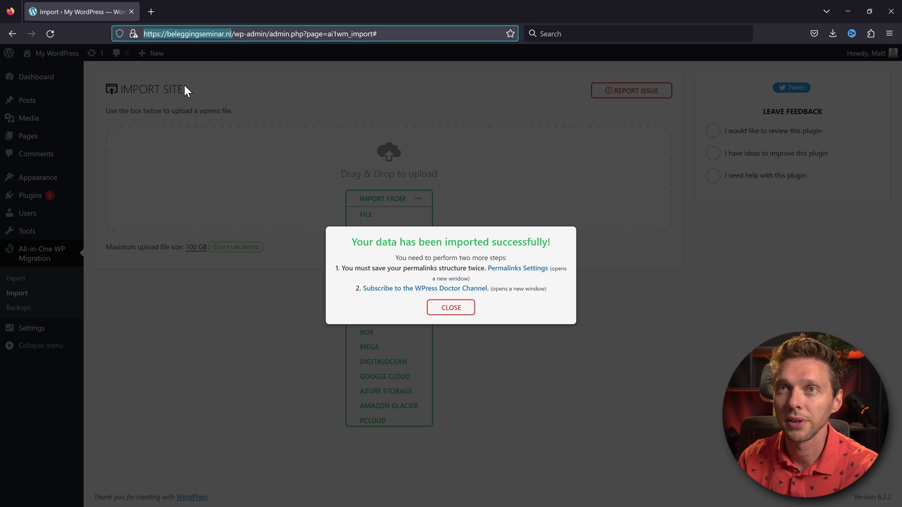
left_click(151, 12)
right_click(153, 38)
left_click(170, 115)
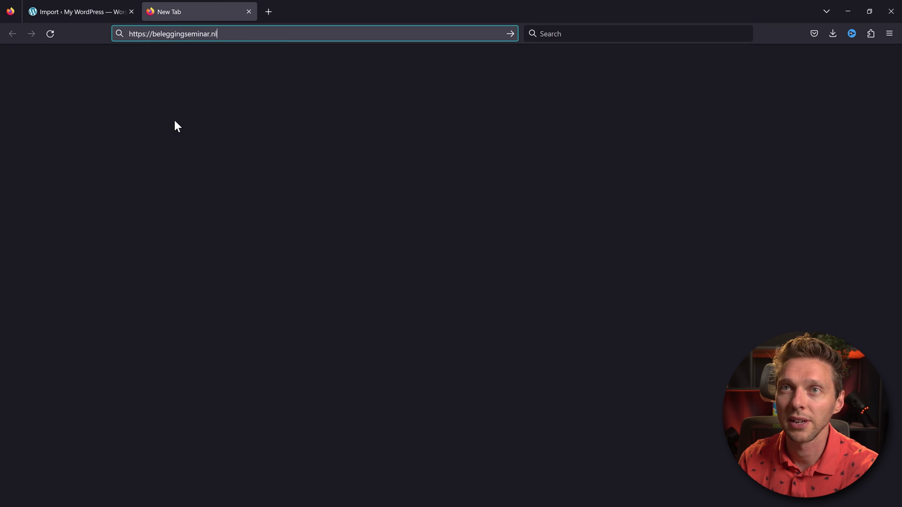
key("Return")
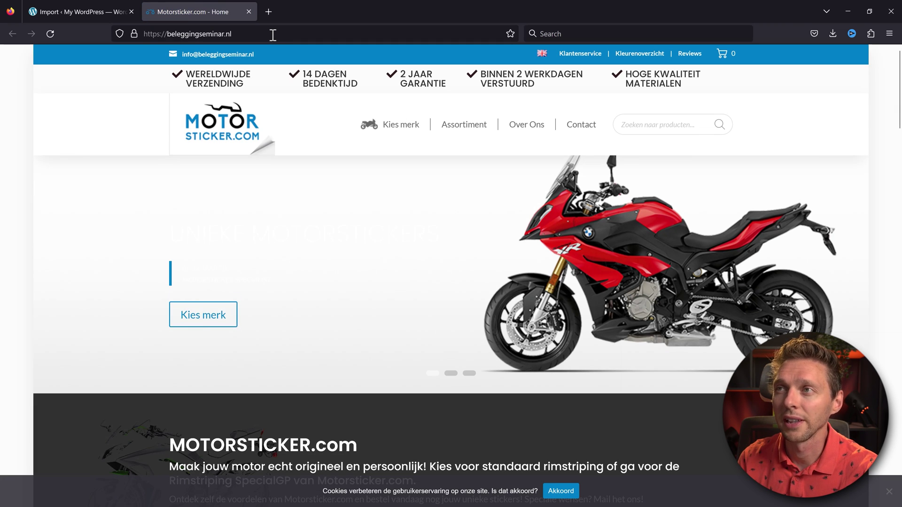
Inspect the imported home page in full screen and switch the site to its English version
key("F11")
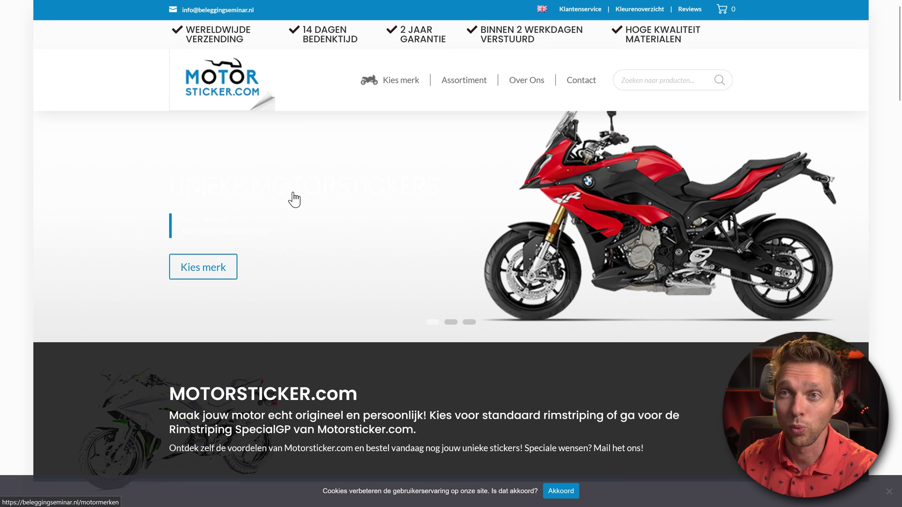
left_click_drag(349, 191, 124, 193)
left_click(121, 193)
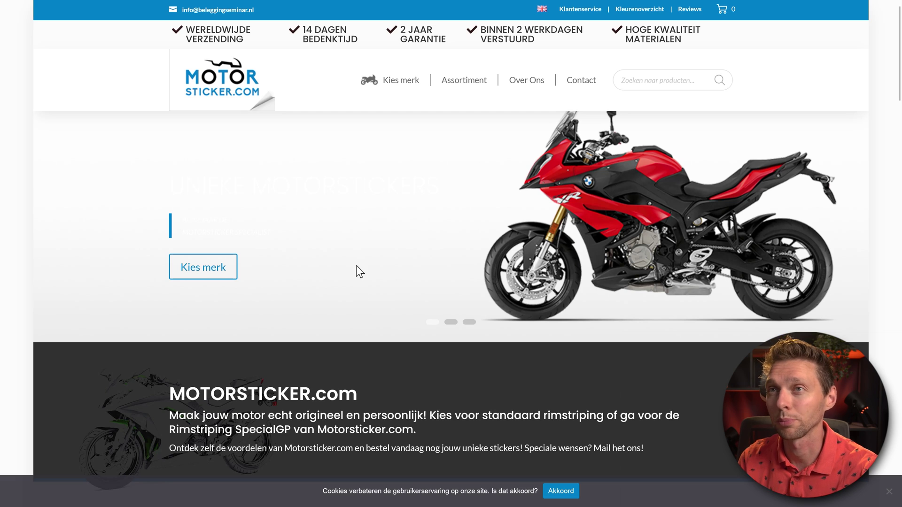
left_click(543, 9)
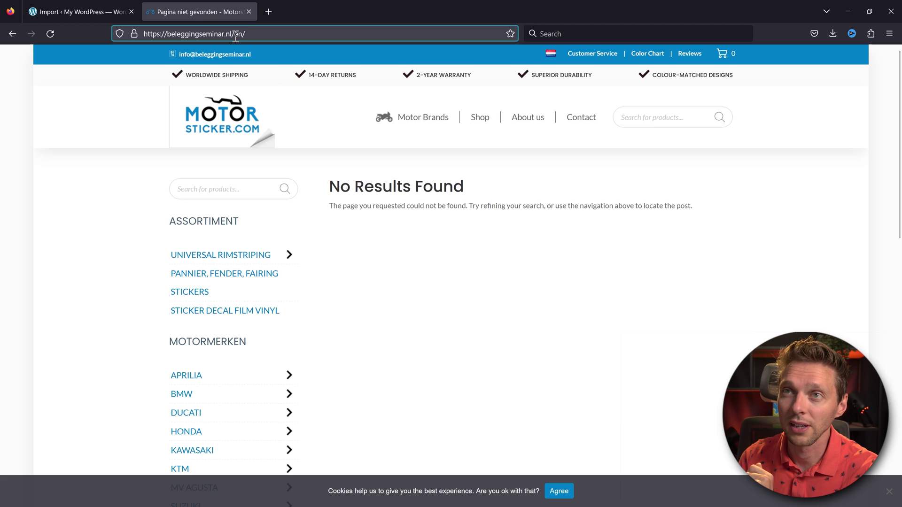
Change the address to beleggingseminar.nl/wp-admin/ and log in to the imported site's WordPress dashboard
left_click_drag(234, 34, 261, 36)
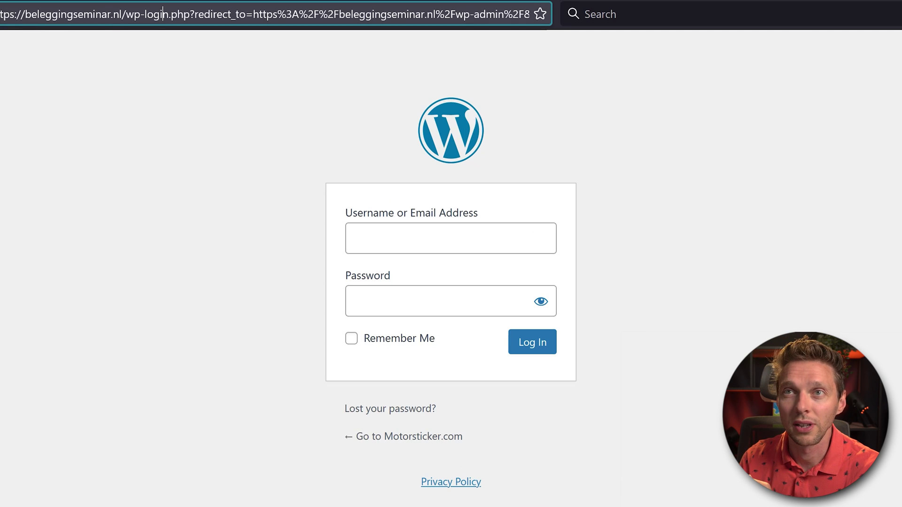
left_click_drag(14, 14, 126, 19)
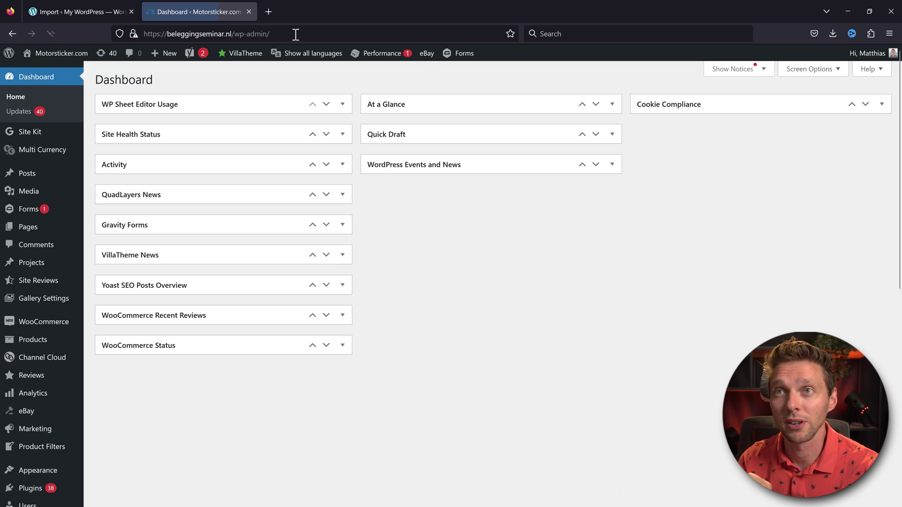
left_click(301, 33)
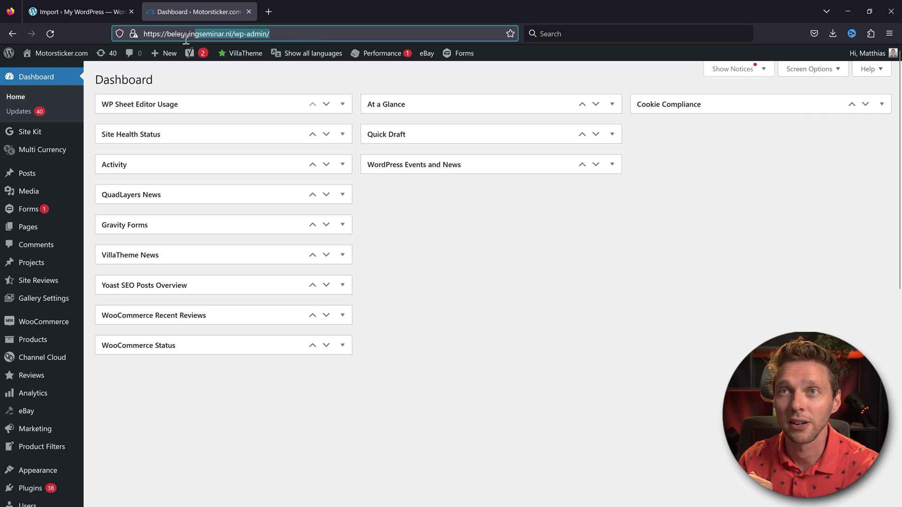
left_click(289, 36)
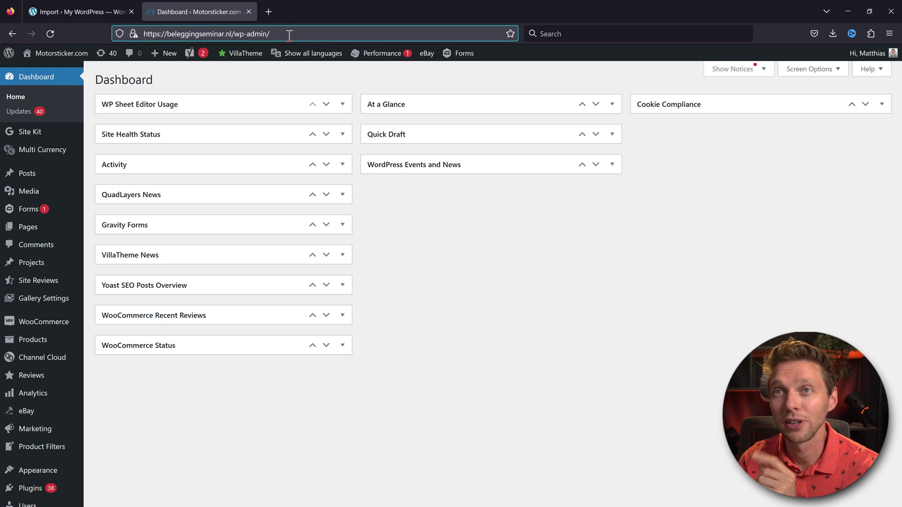
Open the Permalink settings and save them twice with the Post name structure and the /product/ custom base
key("F11")
scroll(187, 405, "down", 4)
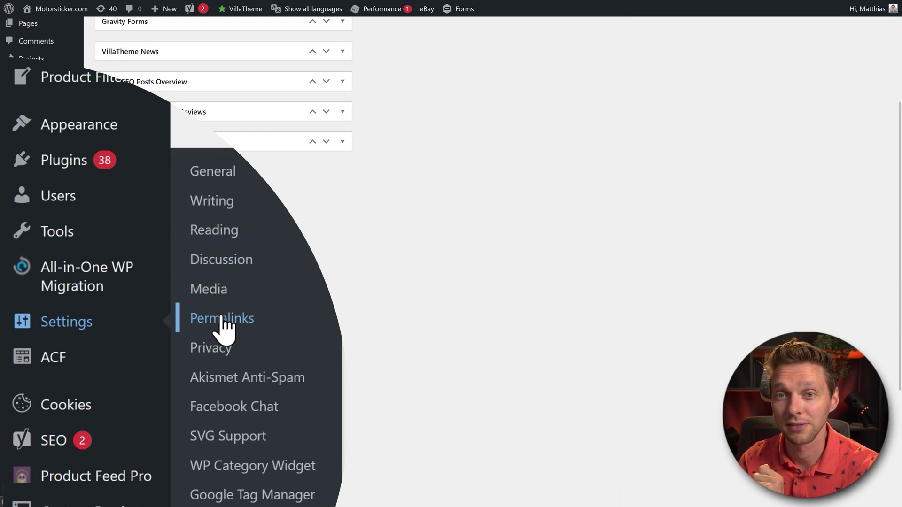
left_click(222, 319)
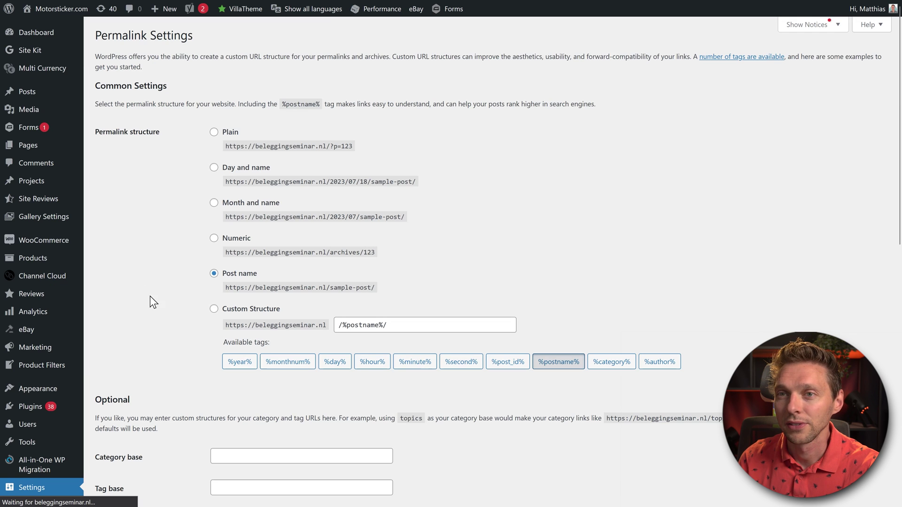
scroll(164, 292, "down", 8)
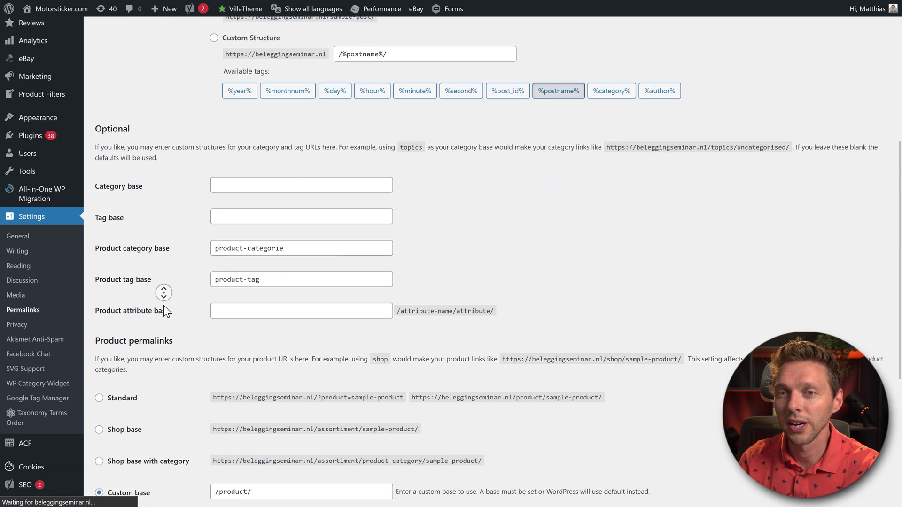
scroll(164, 292, "down", 3)
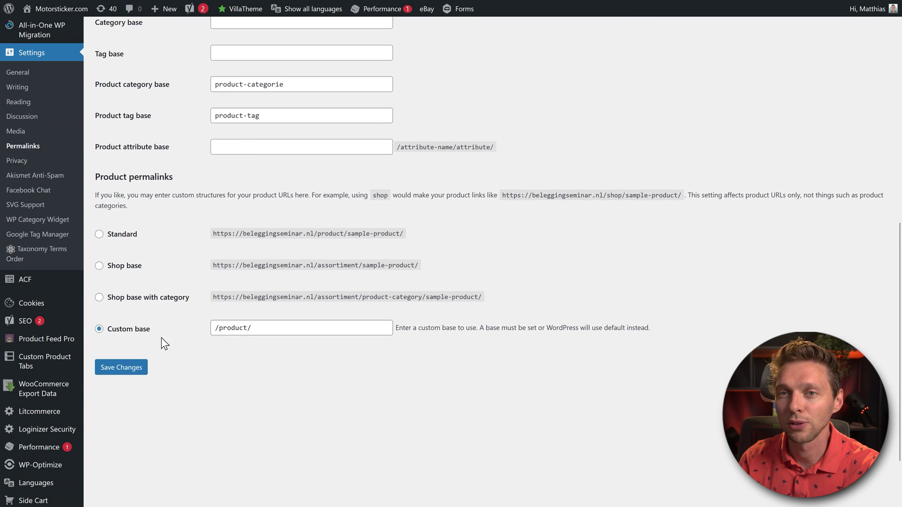
left_click(116, 369)
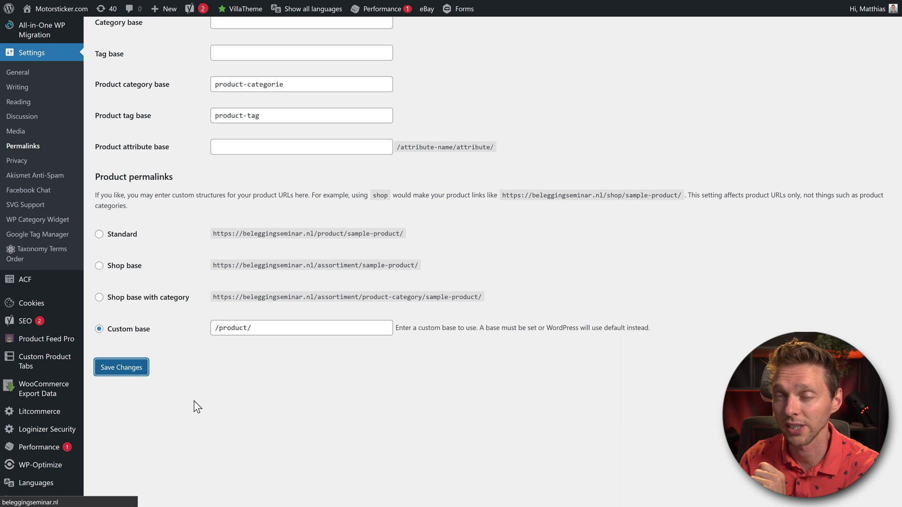
middle_click(170, 287)
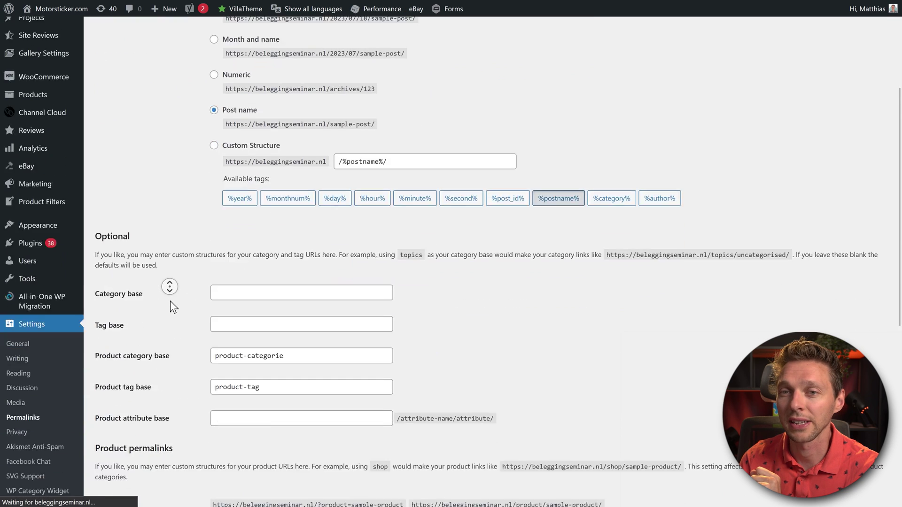
left_click(123, 313)
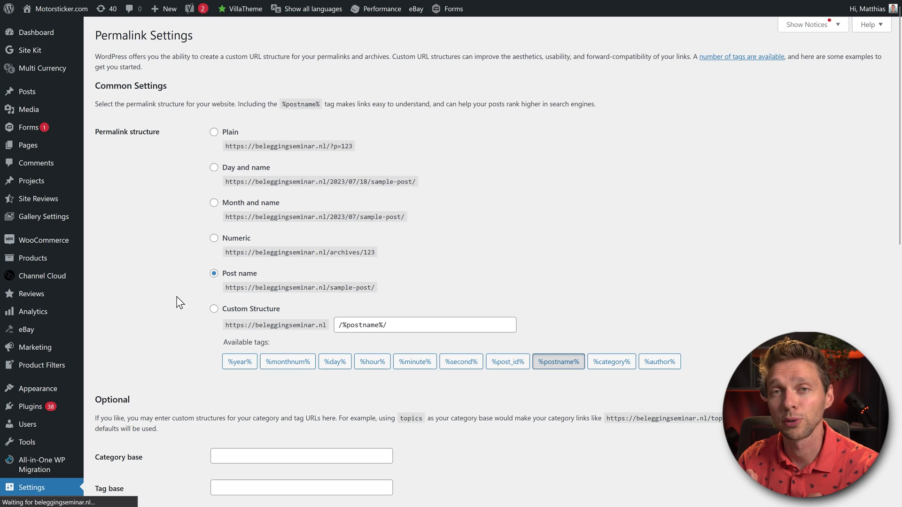
Open the beleggingseminar.nl home page in a separate tab and check its English version
mouse_move(366, 14)
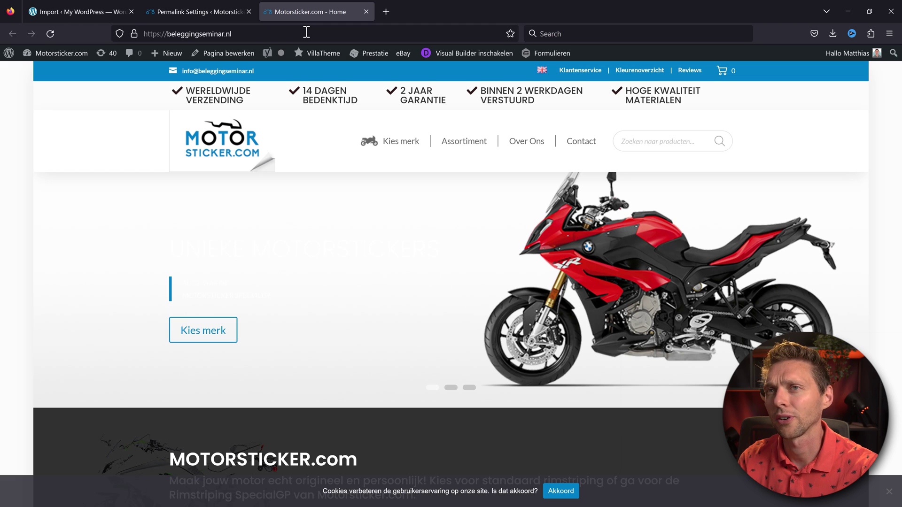
key("F11")
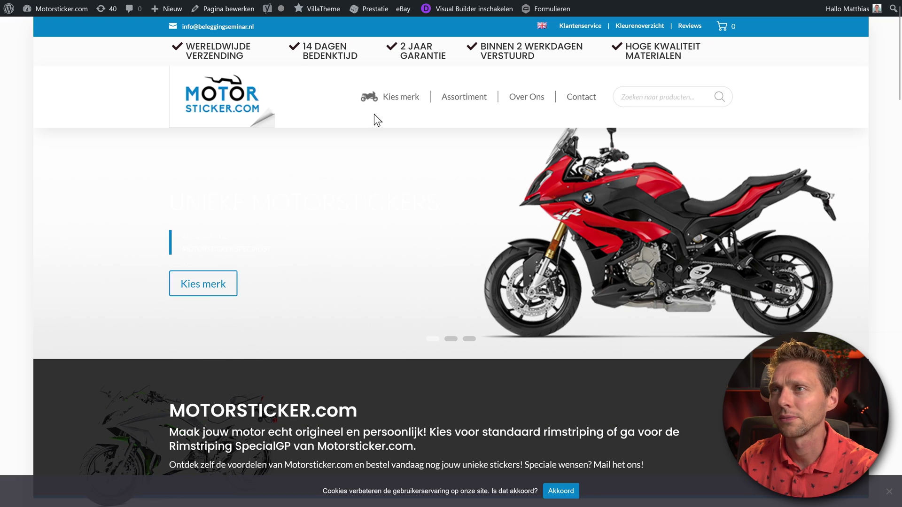
left_click(542, 27)
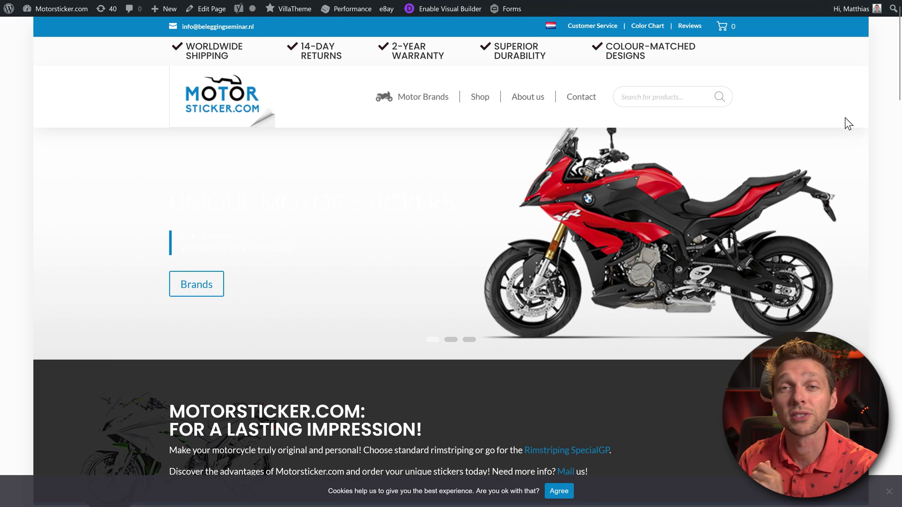
middle_click(842, 112)
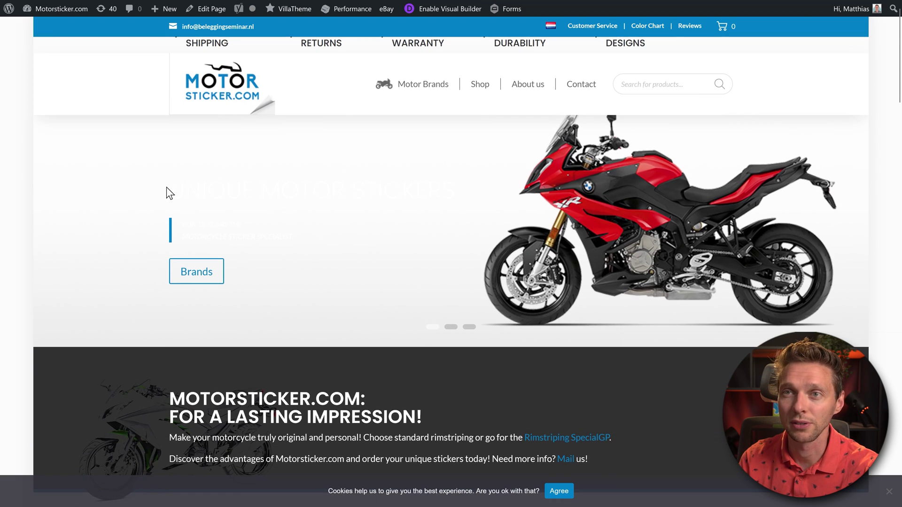
left_click_drag(170, 193, 390, 294)
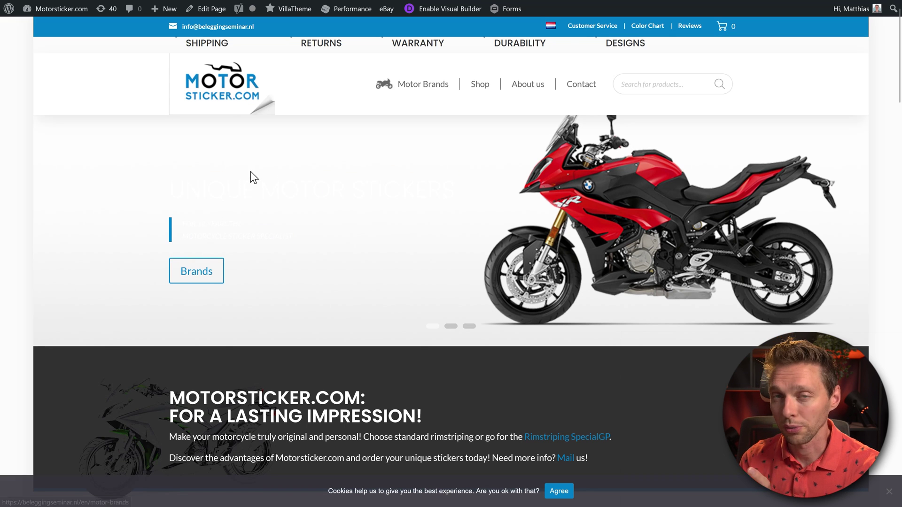
Return to the WordPress admin, then deactivate and delete the All-in-One WP Migration (100GB version) plugin with its files and data
mouse_move(277, 5)
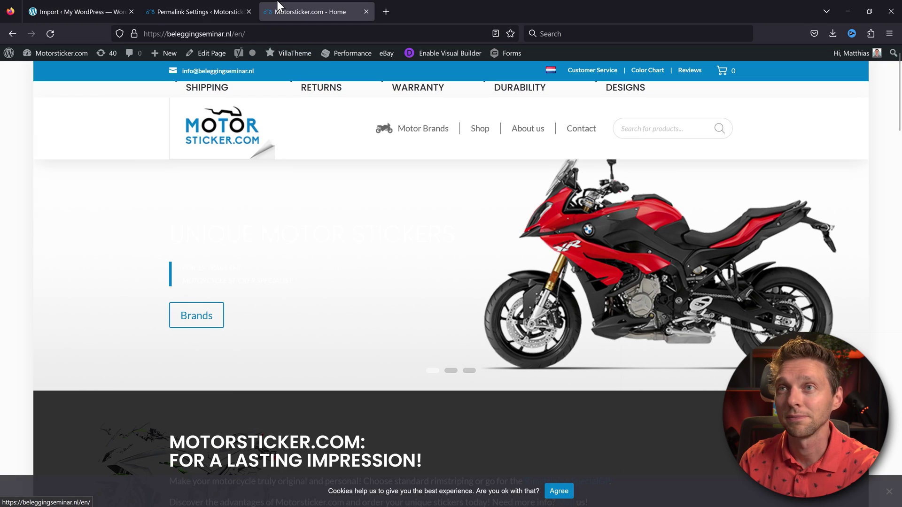
left_click(200, 11)
mouse_move(38, 412)
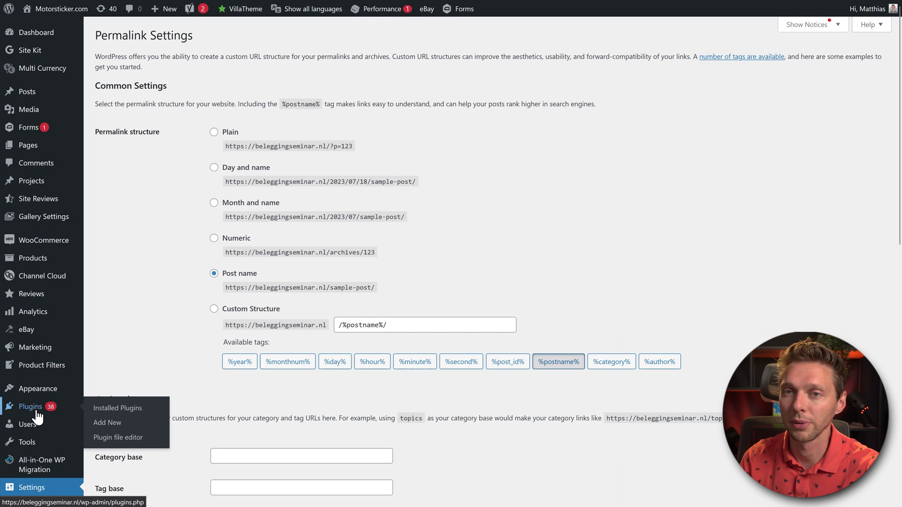
left_click(113, 416)
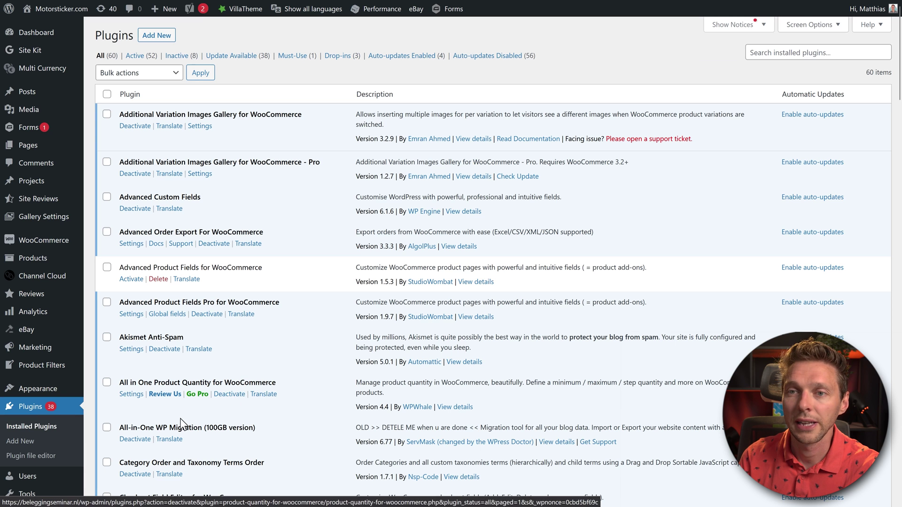
left_click(136, 442)
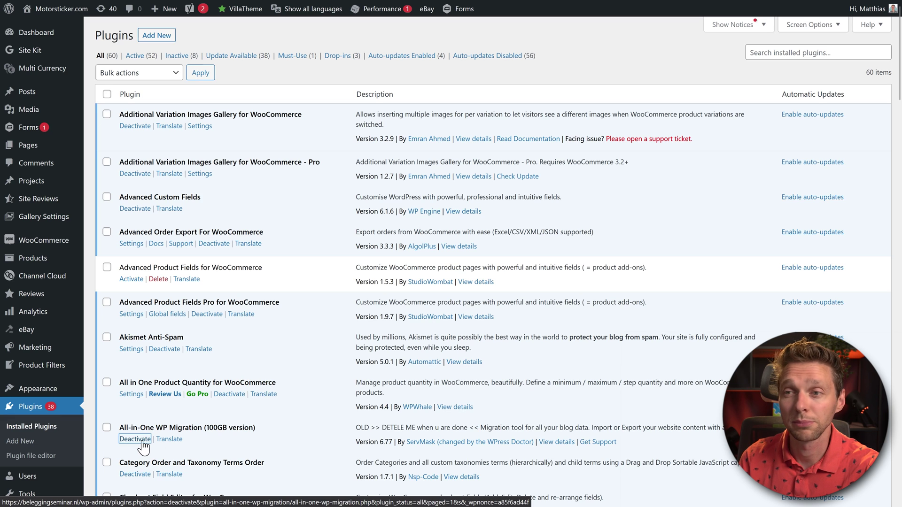
left_click_drag(416, 427, 459, 427)
left_click(460, 428)
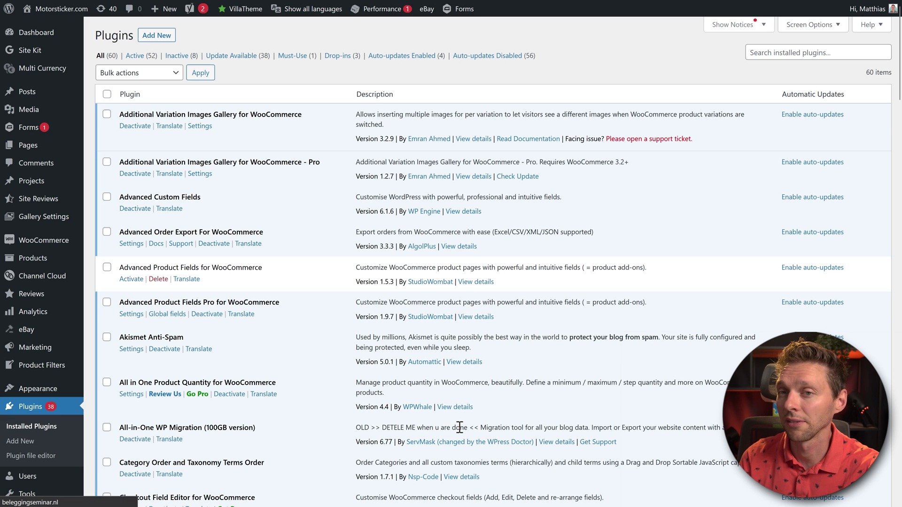
left_click(158, 464)
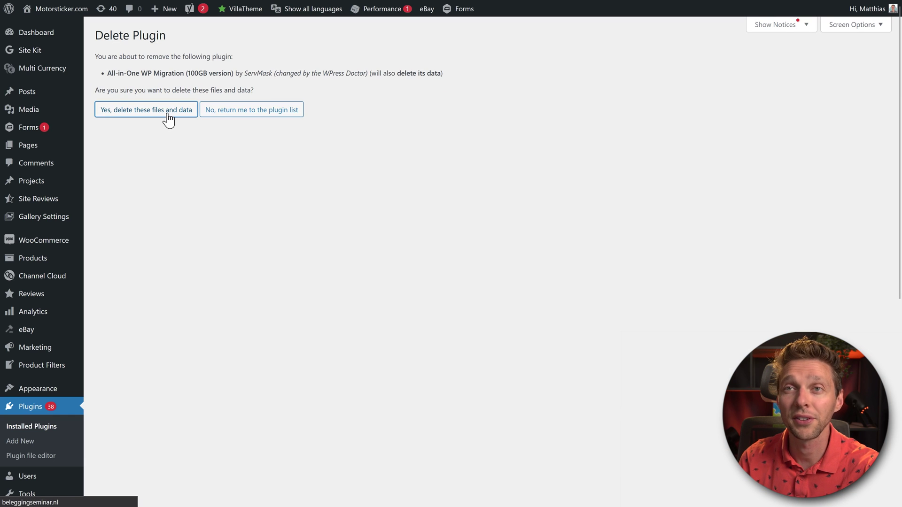
left_click(183, 117)
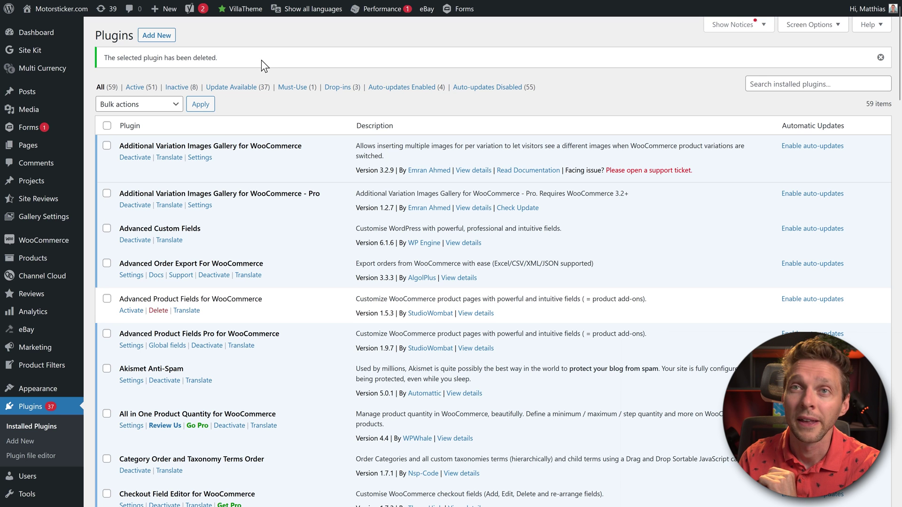
Search for a new plugin with "better search and replace", then install and activate Better Search Replace by WP Engine
left_click(159, 40)
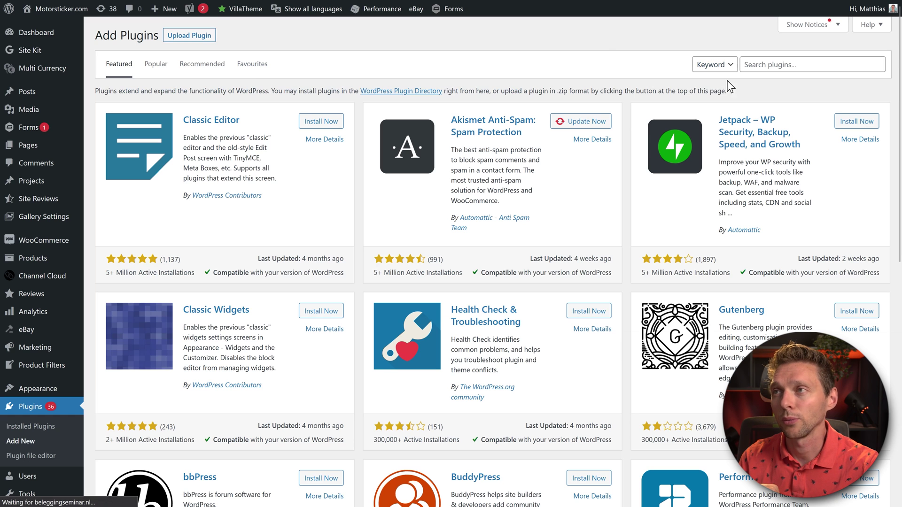
left_click(773, 64)
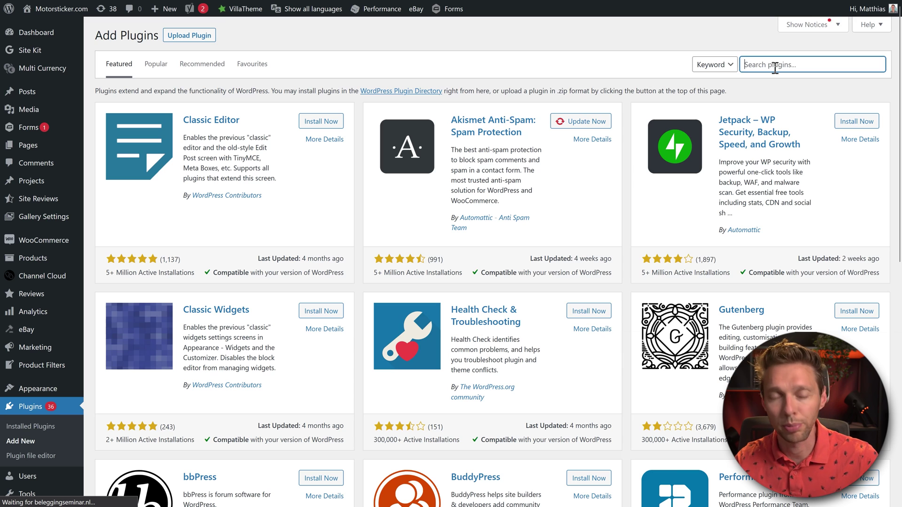
type("better search and repl")
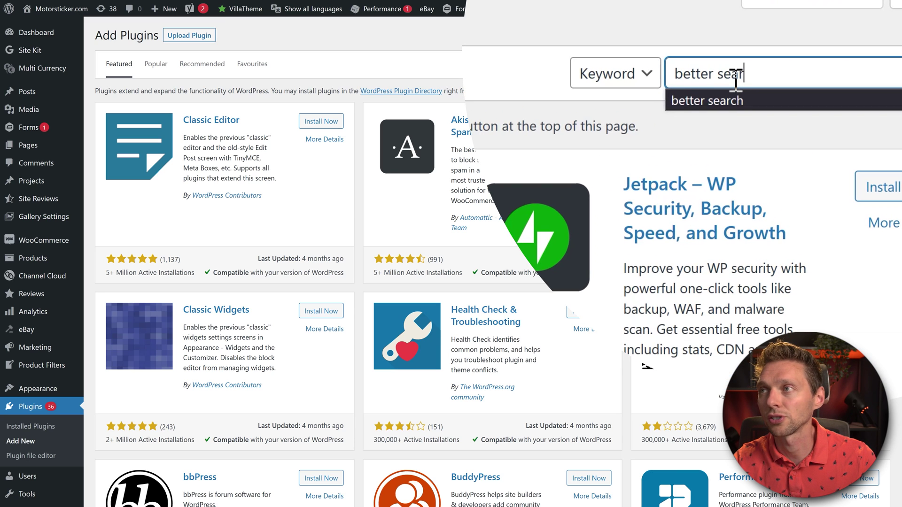
type("ace")
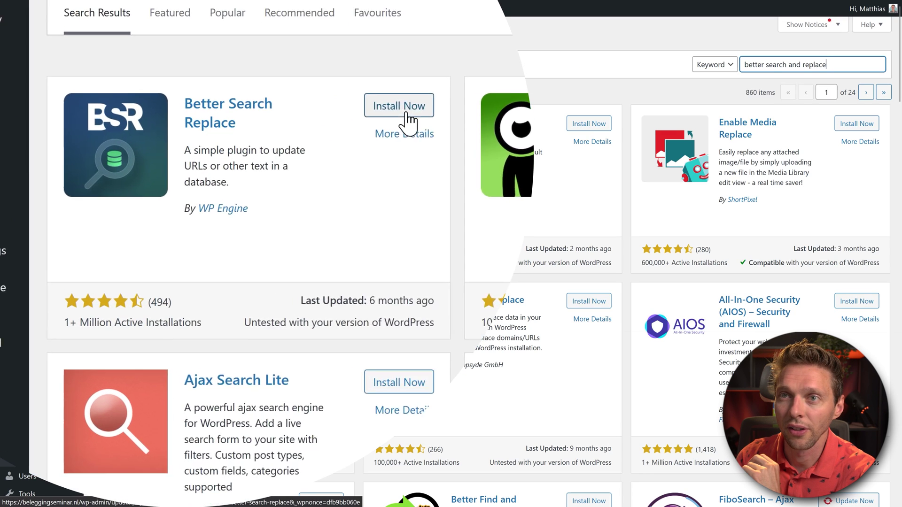
left_click(405, 114)
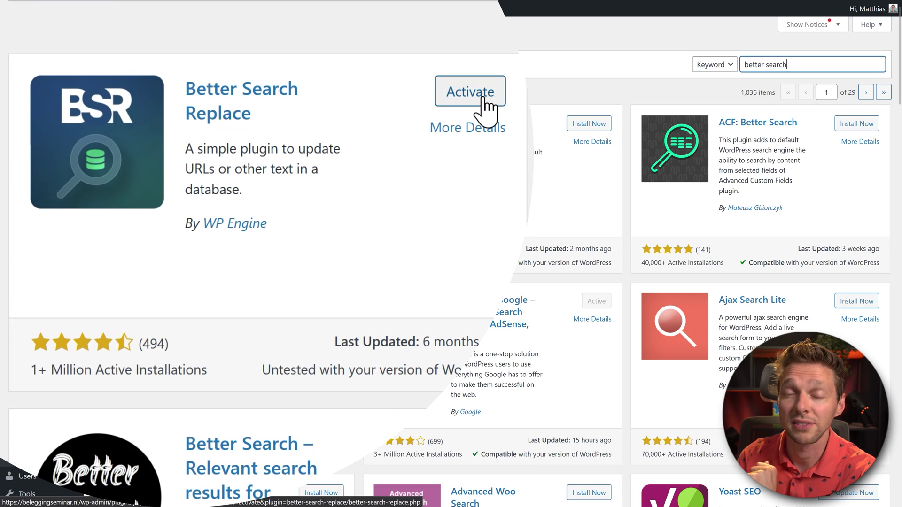
left_click(483, 104)
Open the Better Search Replace tool of the newly activated plugin
scroll(188, 319, "down", 3)
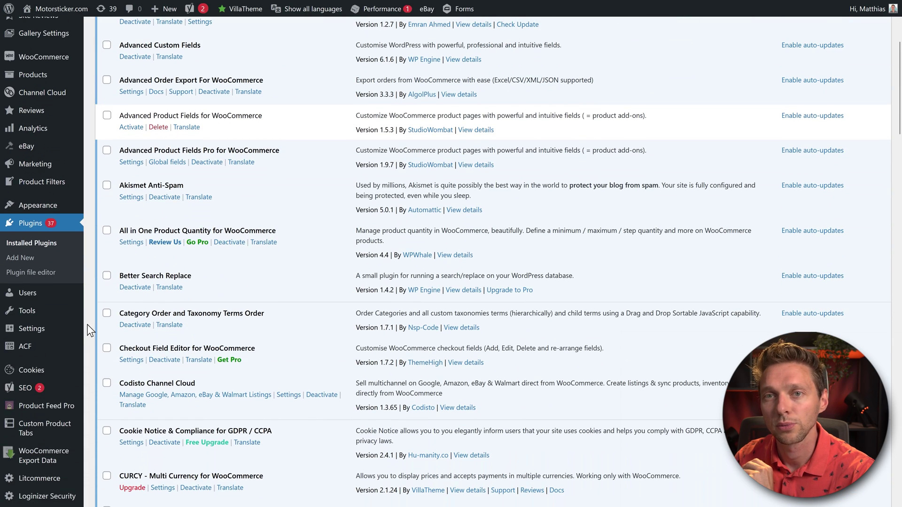
mouse_move(22, 309)
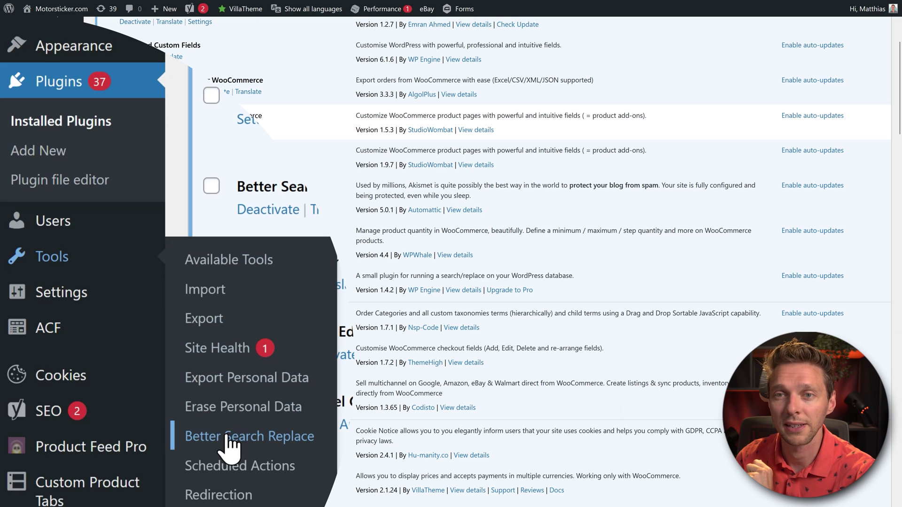
left_click(228, 437)
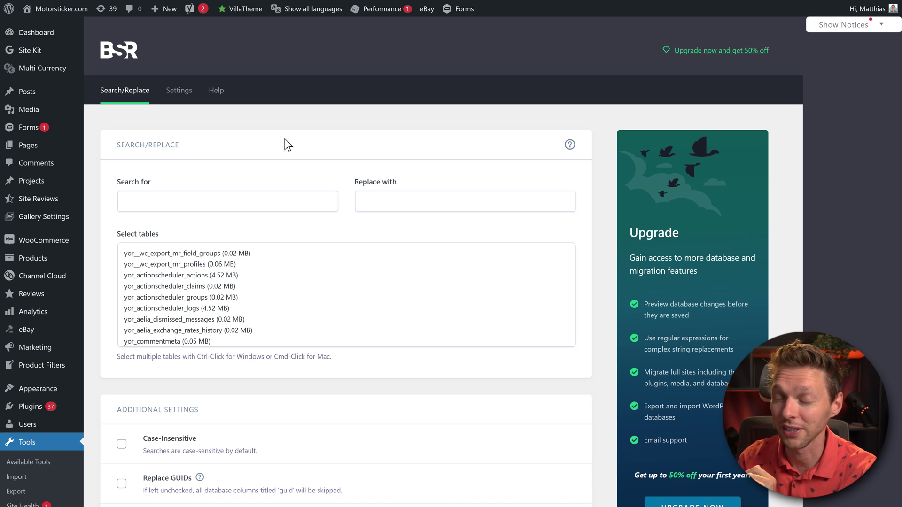
left_click(147, 203)
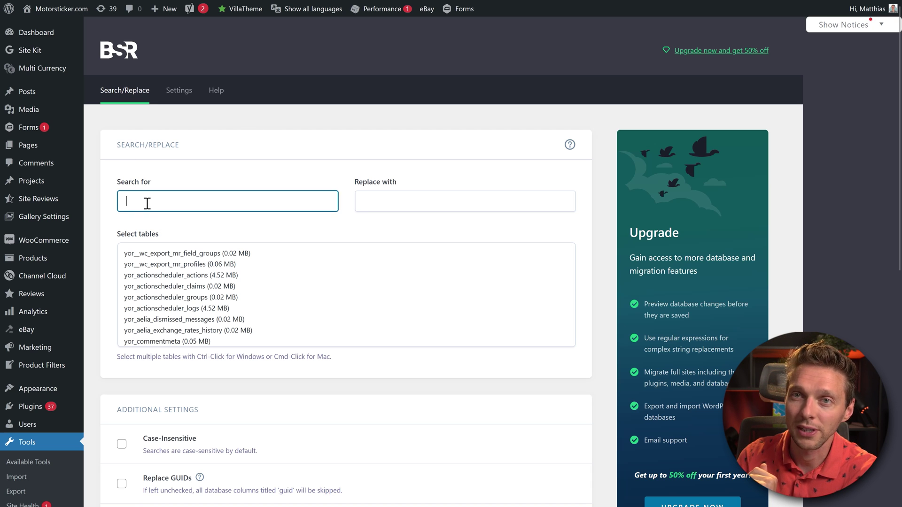
type("h")
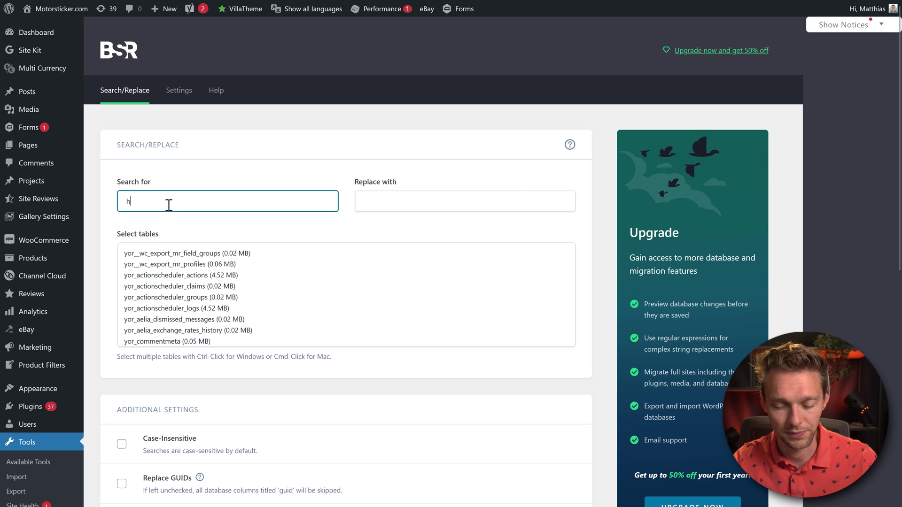
type("ttp://")
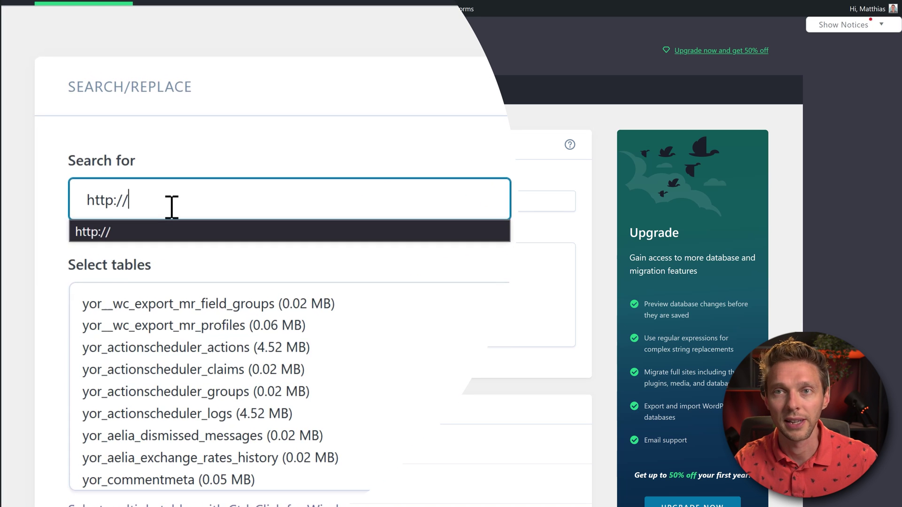
key("Escape")
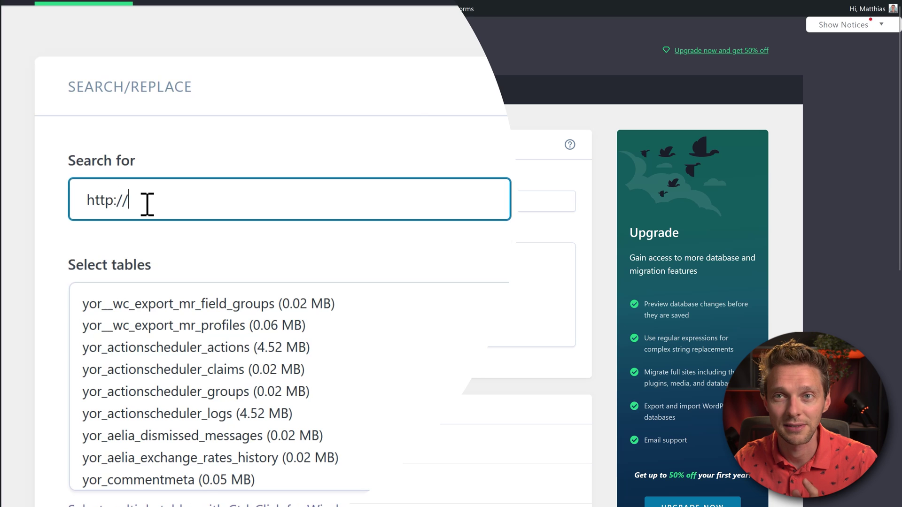
triple_click(125, 204)
key("ctrl+c")
left_click(519, 207)
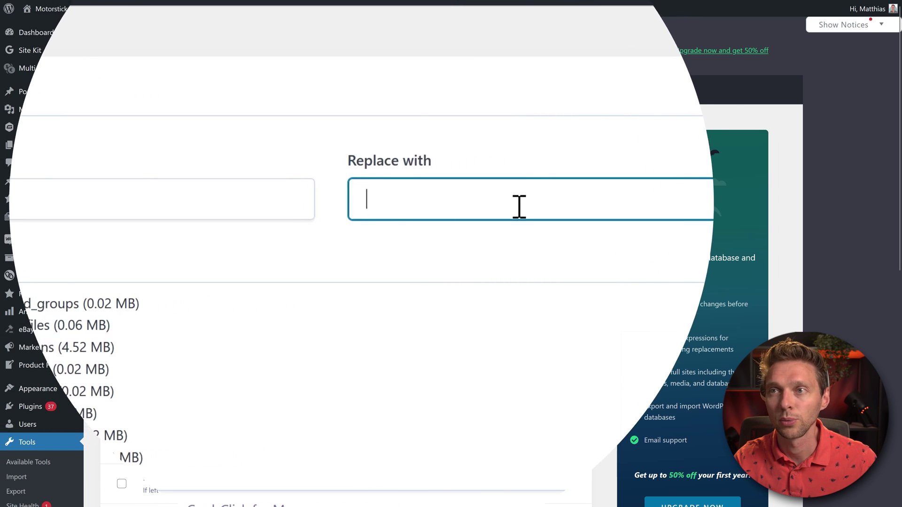
key("ctrl+v")
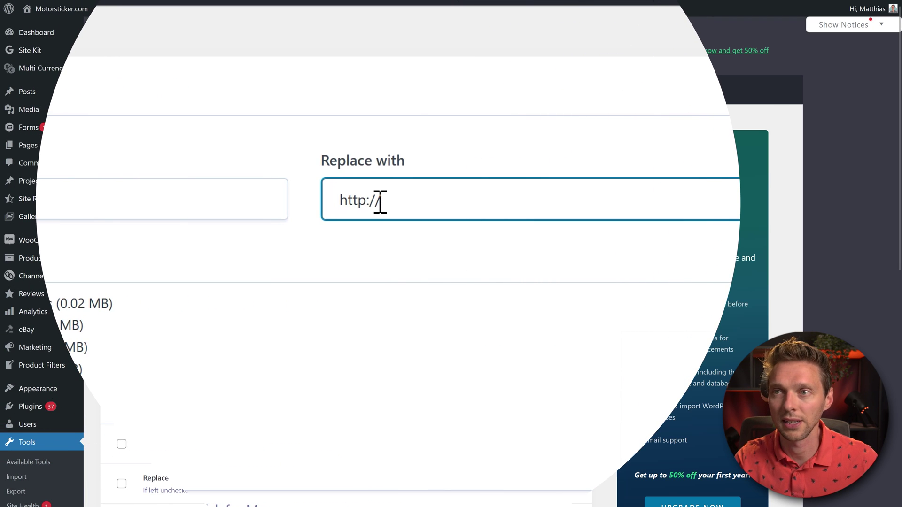
key("Left")
key("Left")
key("Left")
type("s")
left_click(484, 305)
left_click(413, 254)
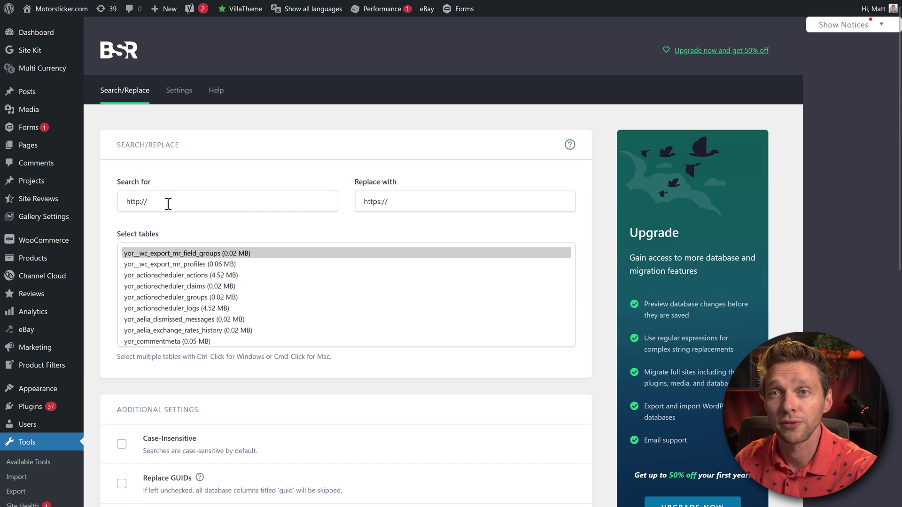
left_click_drag(156, 204, 122, 205)
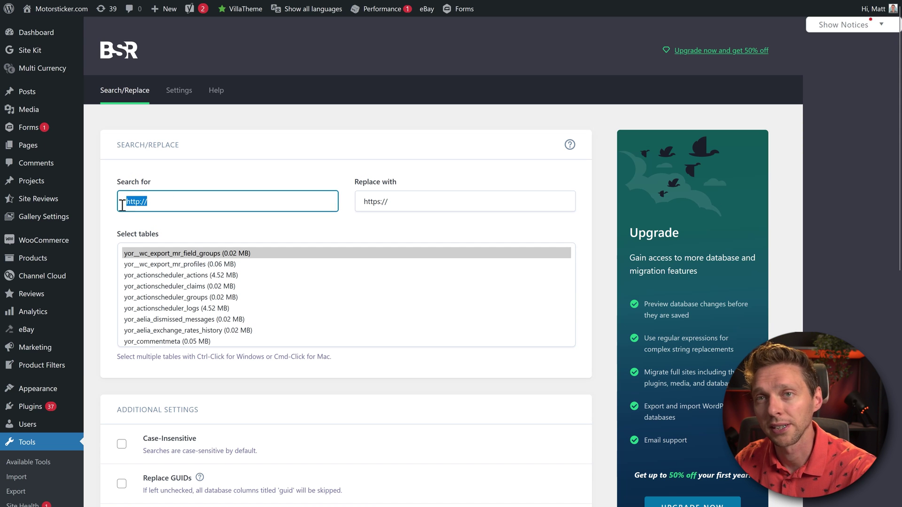
left_click(158, 203)
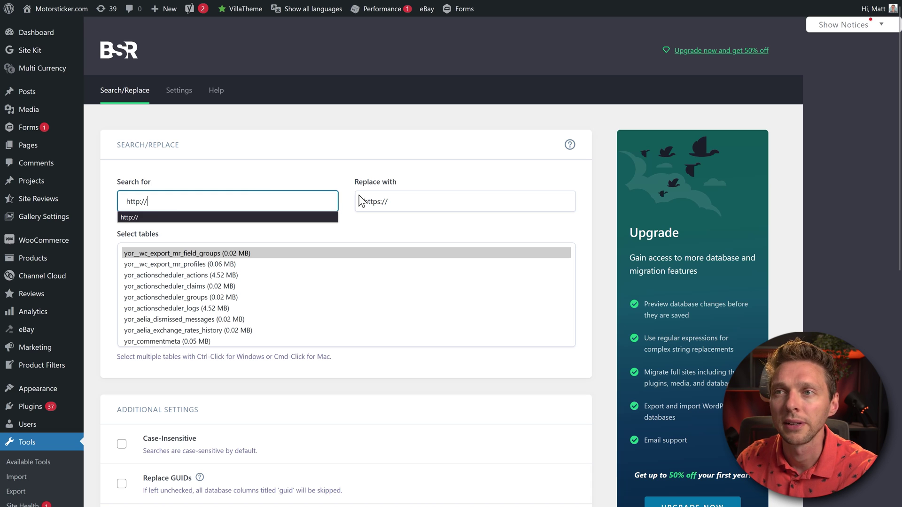
left_click(408, 203)
left_click_drag(408, 204, 358, 203)
left_click(388, 244)
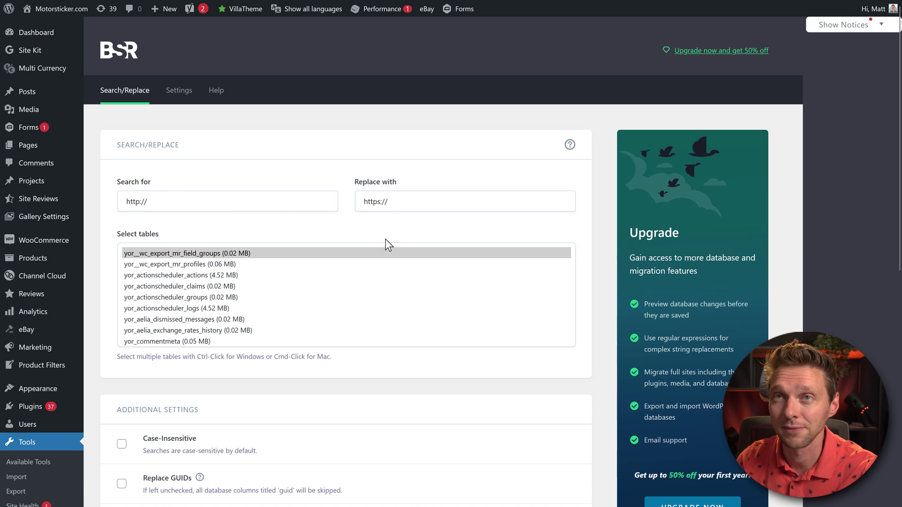
mouse_move(188, 1)
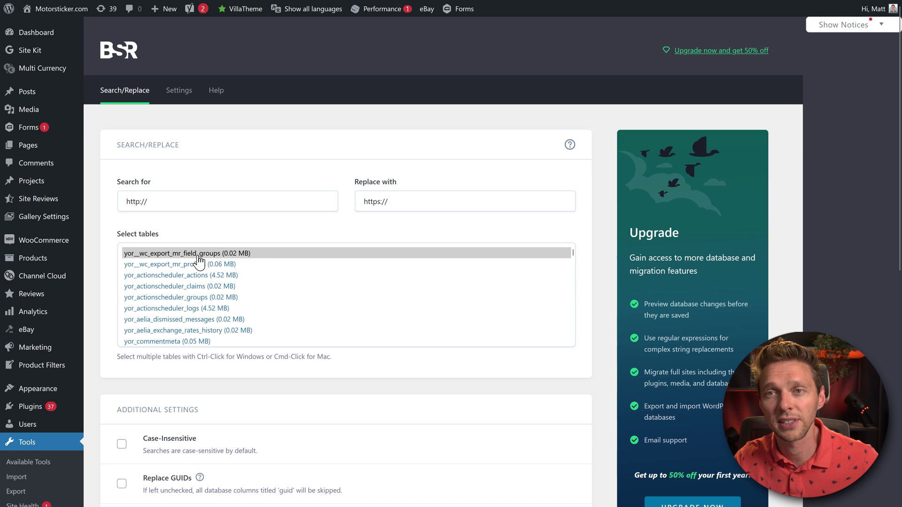
Select all database tables, from yor__wc_export_mr_field_groups through yor_yoast_seo_links, for the replacement
left_click(205, 257)
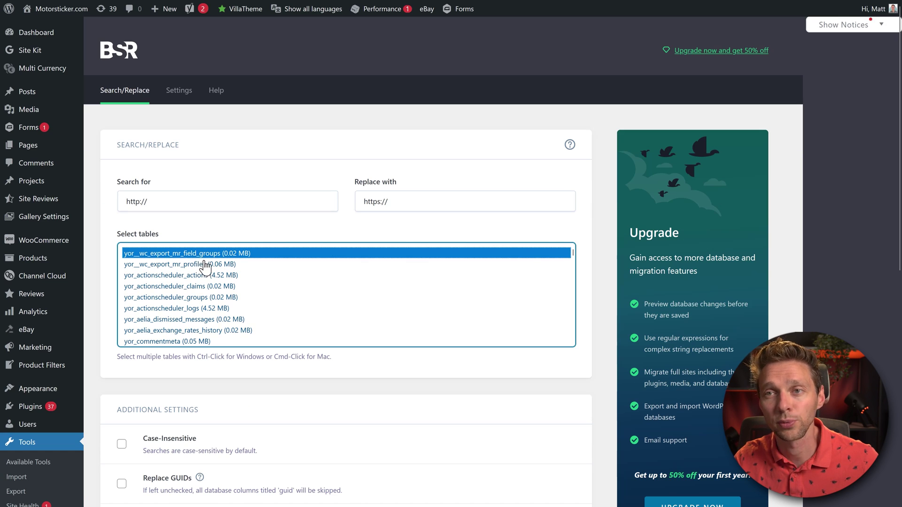
left_click_drag(573, 252, 573, 337)
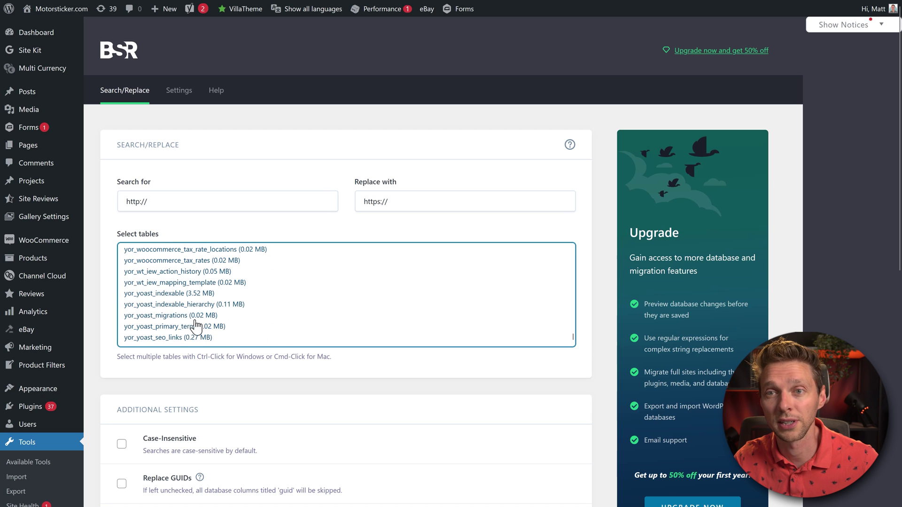
left_click(177, 338, "shift")
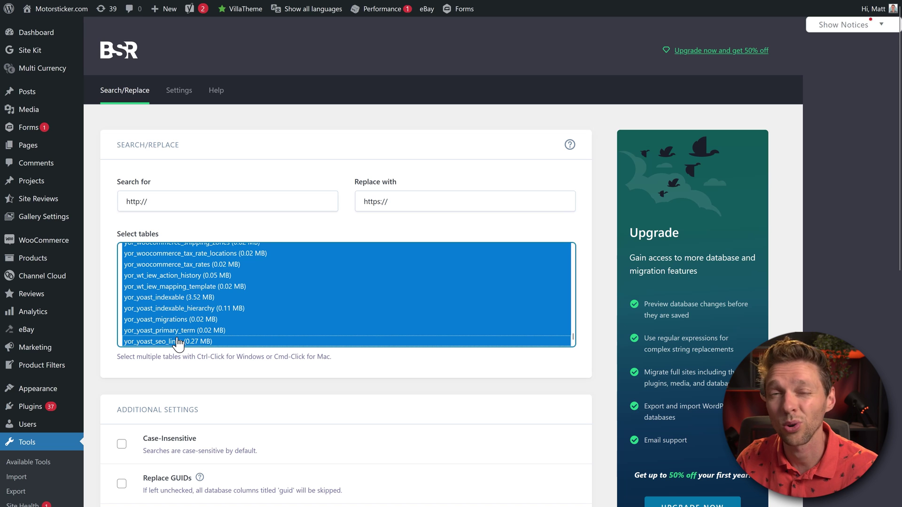
left_click(258, 231)
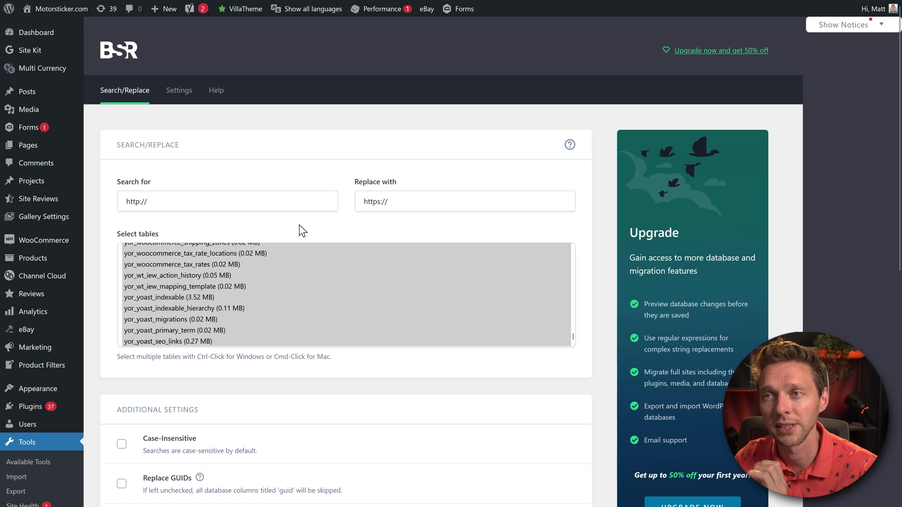
middle_click(300, 225)
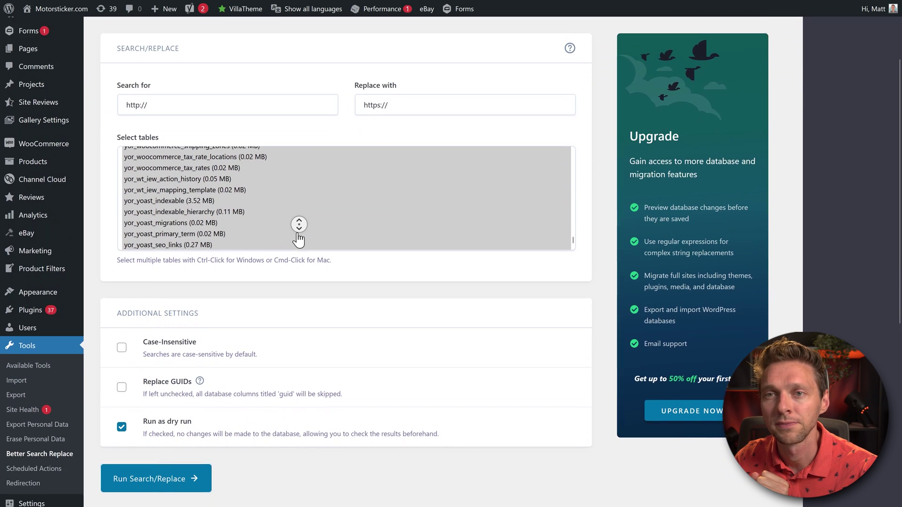
left_click(156, 351)
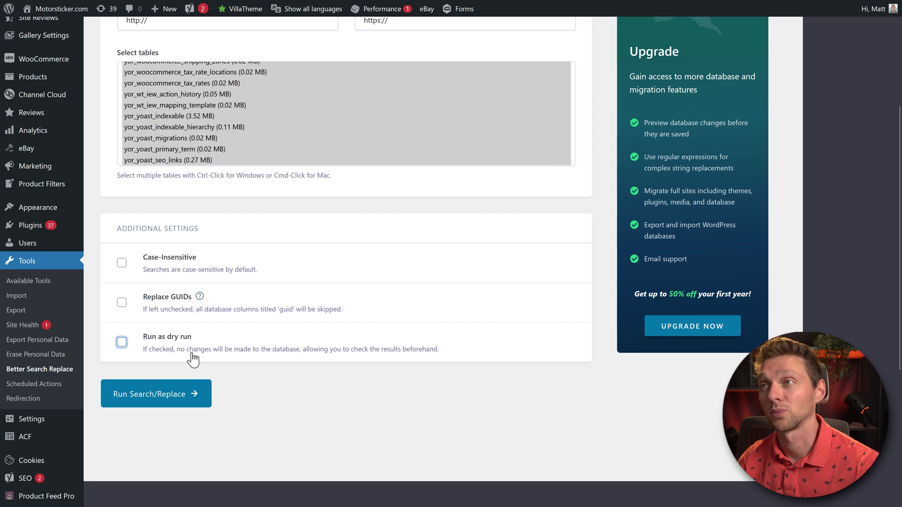
left_click(163, 399)
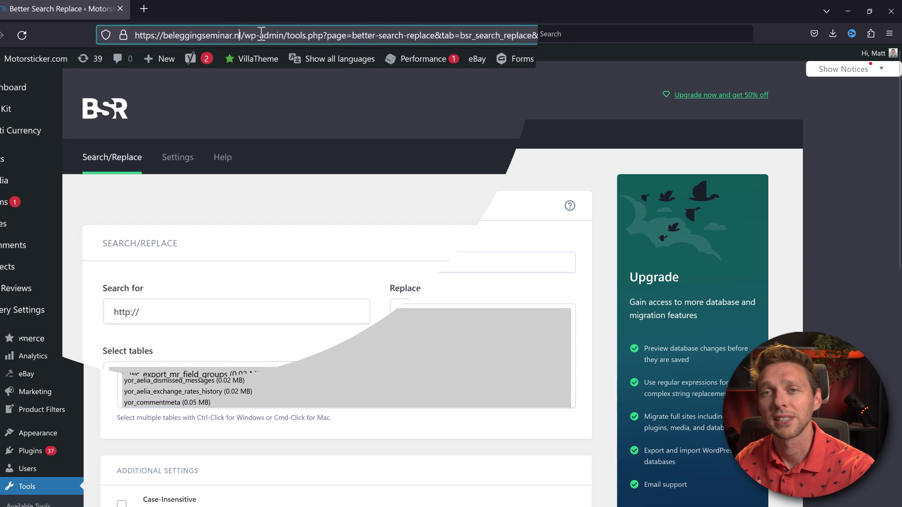
left_click_drag(233, 34, 100, 41)
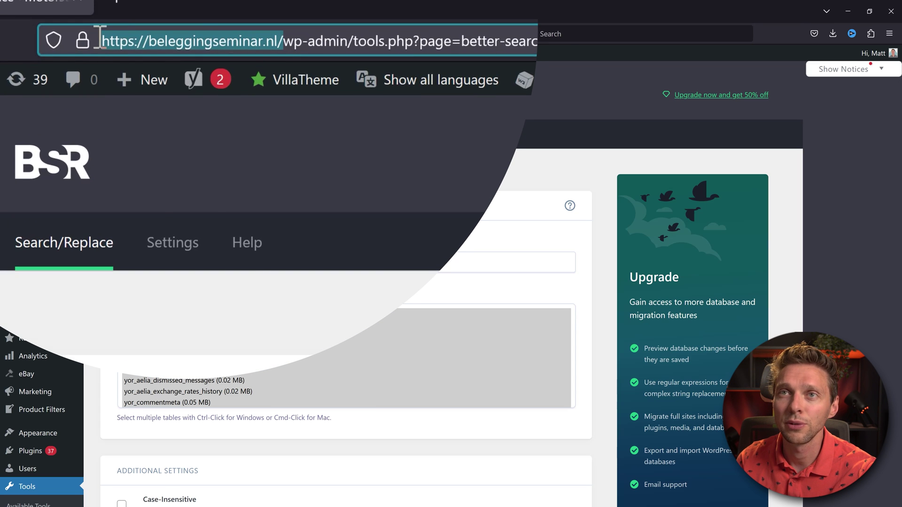
right_click(145, 43)
left_click(185, 167)
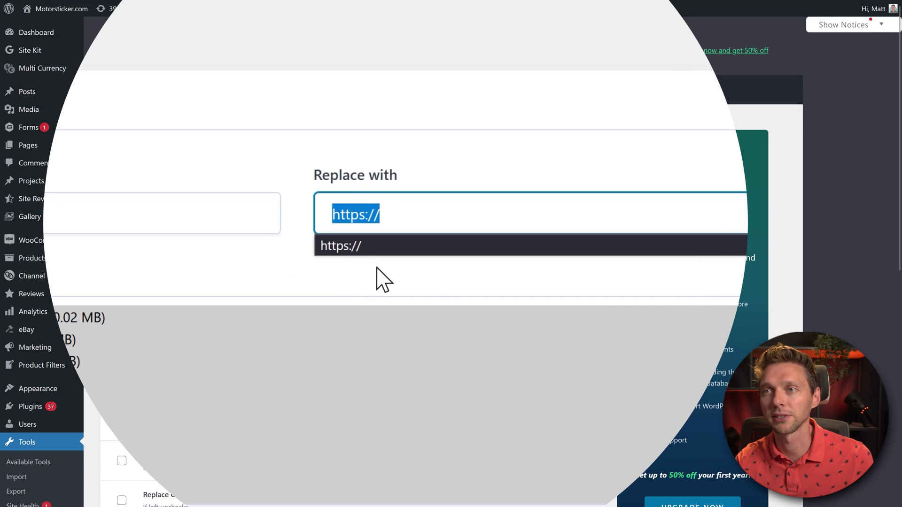
key("ctrl+v")
left_click(213, 129)
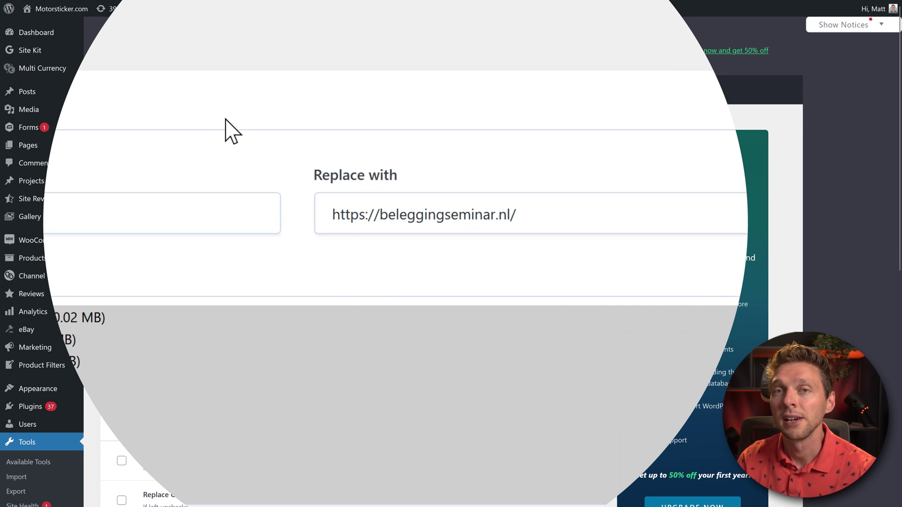
left_click(162, 213)
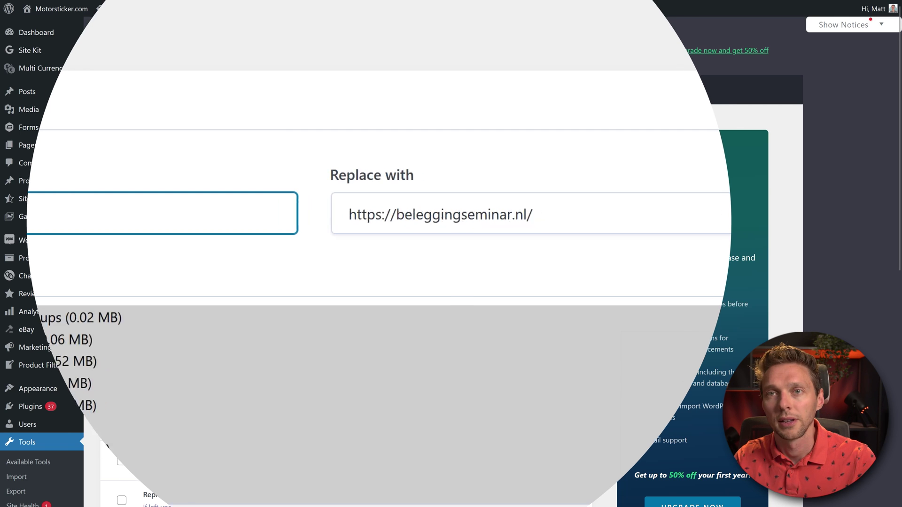
left_click_drag(234, 218, 141, 217)
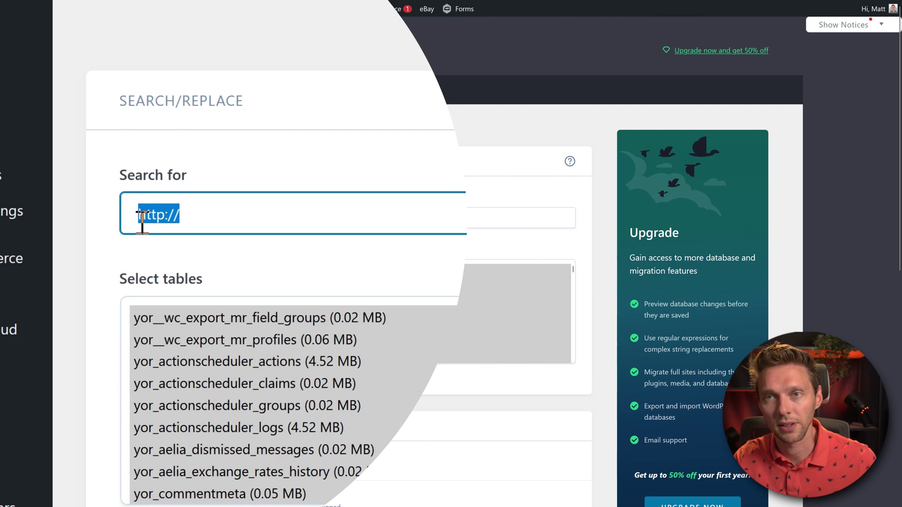
key("ctrl+v")
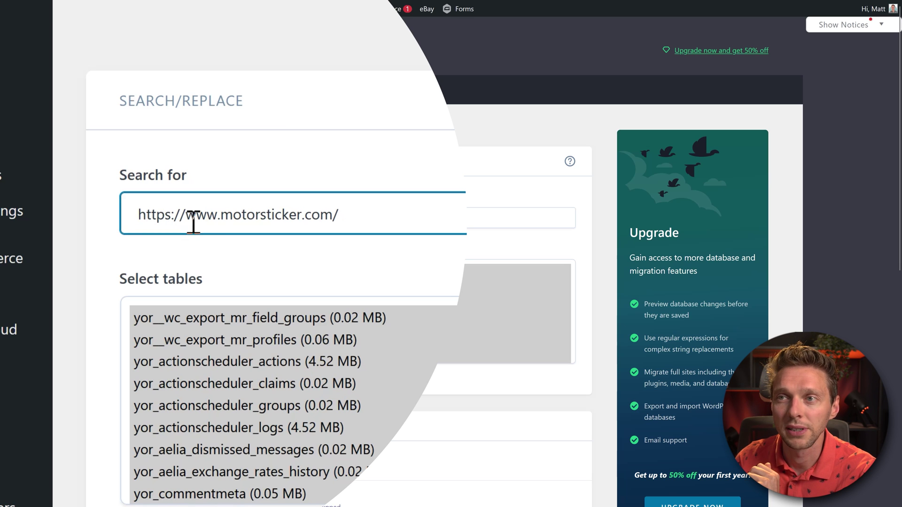
left_click_drag(187, 222, 225, 225)
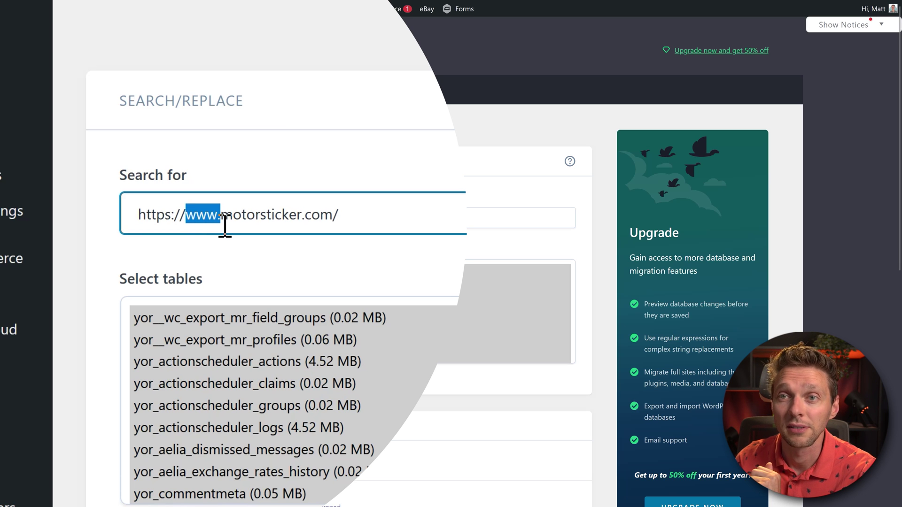
left_click(288, 217)
left_click(395, 165)
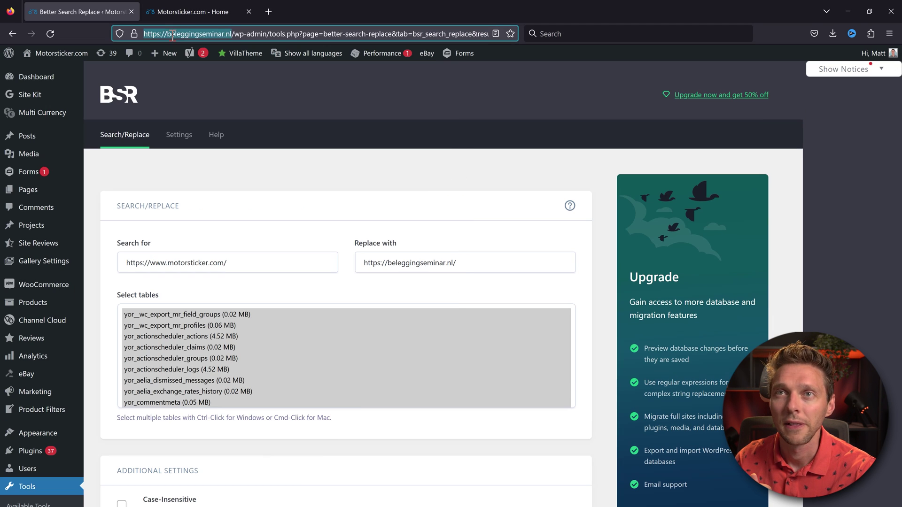
left_click(173, 34)
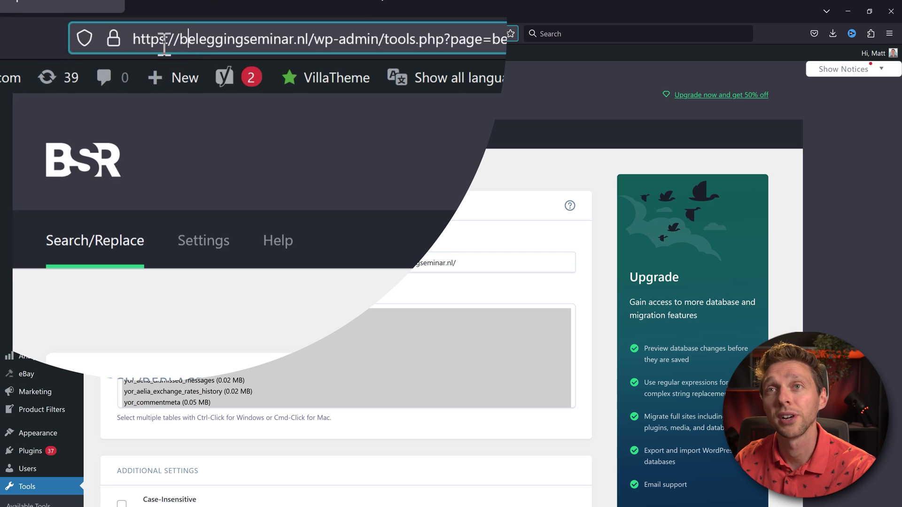
left_click_drag(141, 42, 311, 41)
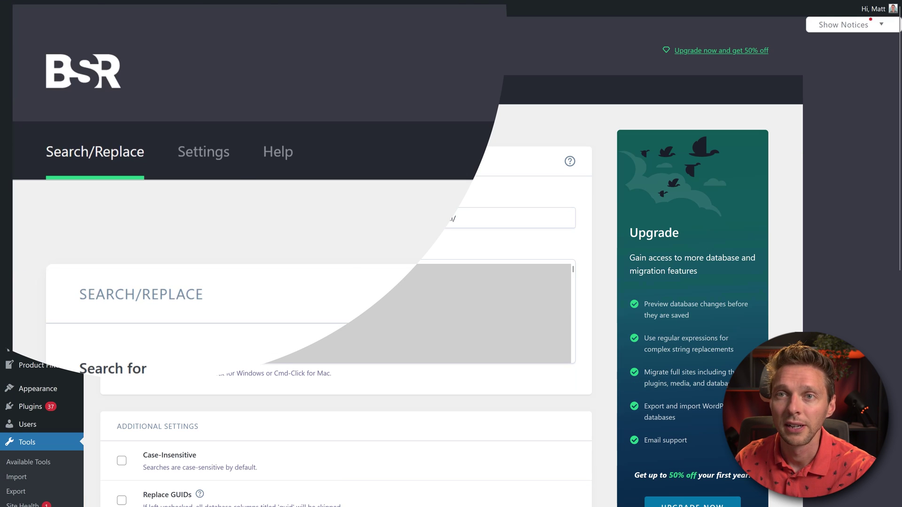
left_click_drag(265, 218, 121, 215)
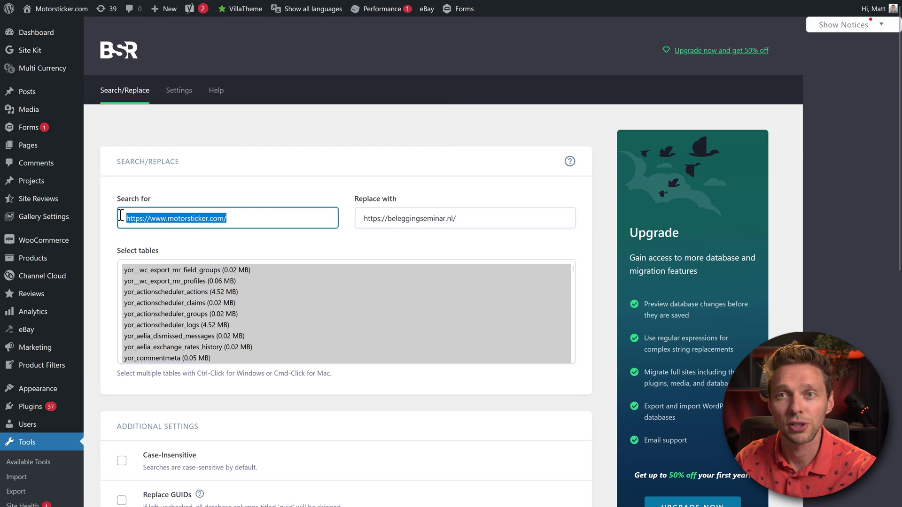
left_click(465, 219)
left_click_drag(464, 219, 350, 221)
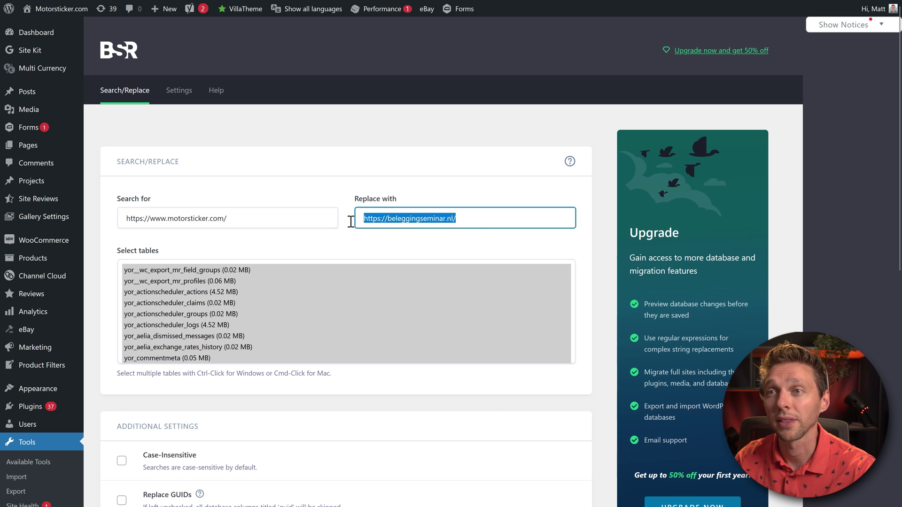
left_click(337, 244)
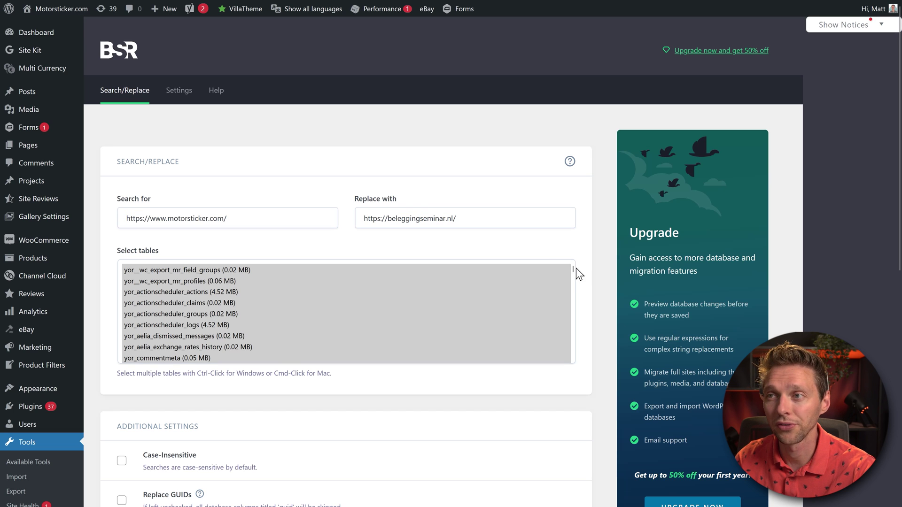
mouse_move(573, 270)
left_mouse_down()
mouse_move(573, 356)
mouse_move(576, 264)
left_mouse_up()
middle_click(591, 264)
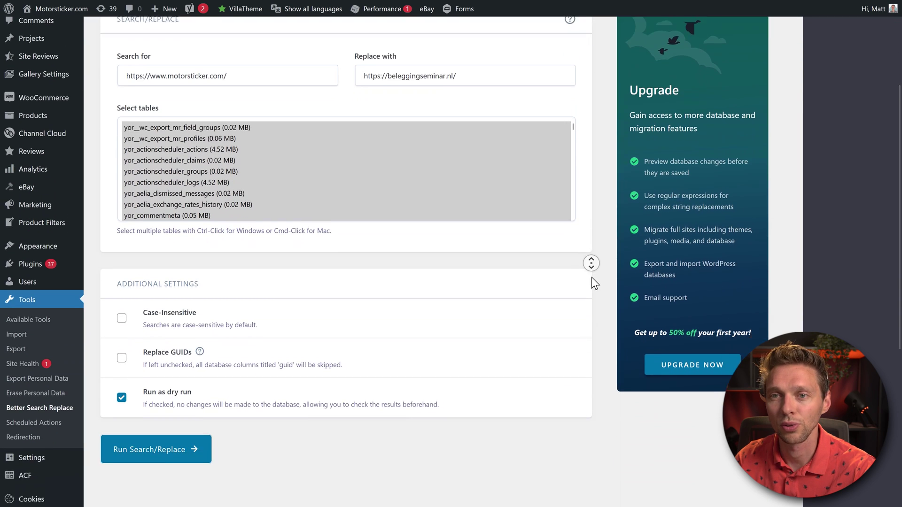
left_click(593, 283)
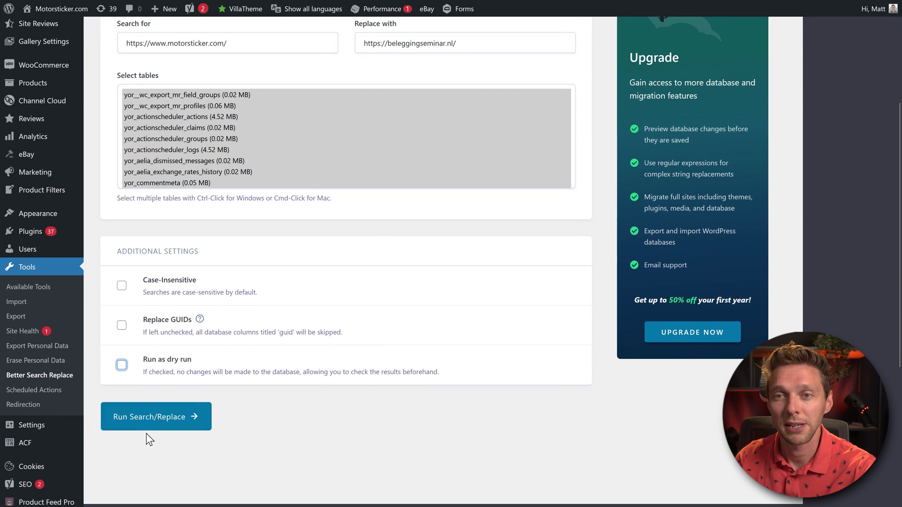
left_click(160, 426)
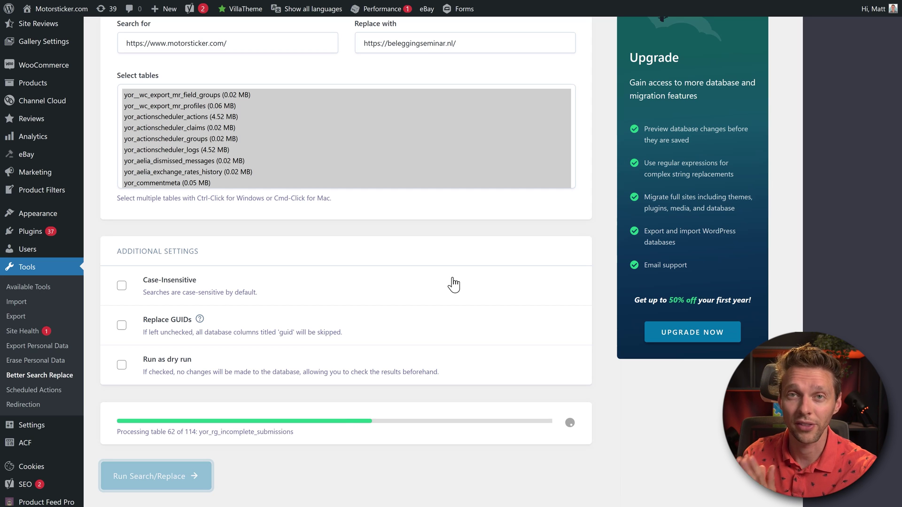
scroll(588, 249, "up", 4)
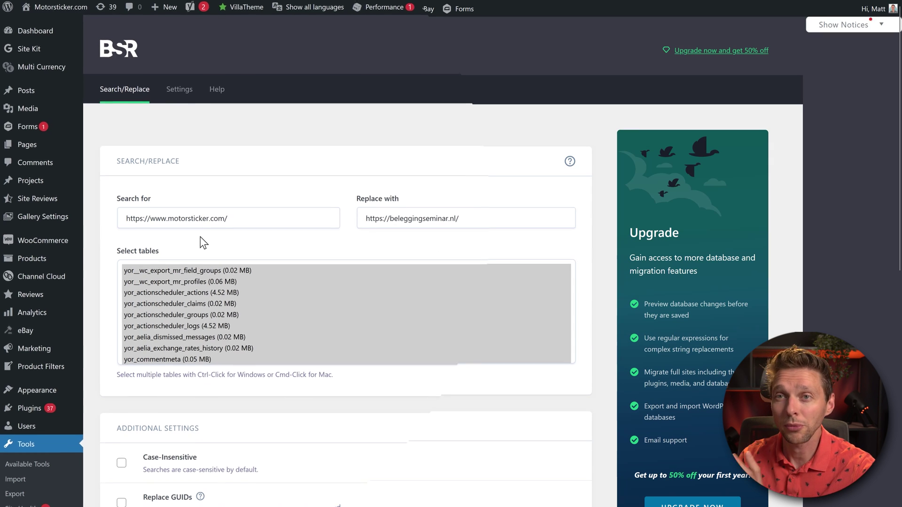
left_click_drag(188, 224, 95, 225)
key("BackSpace")
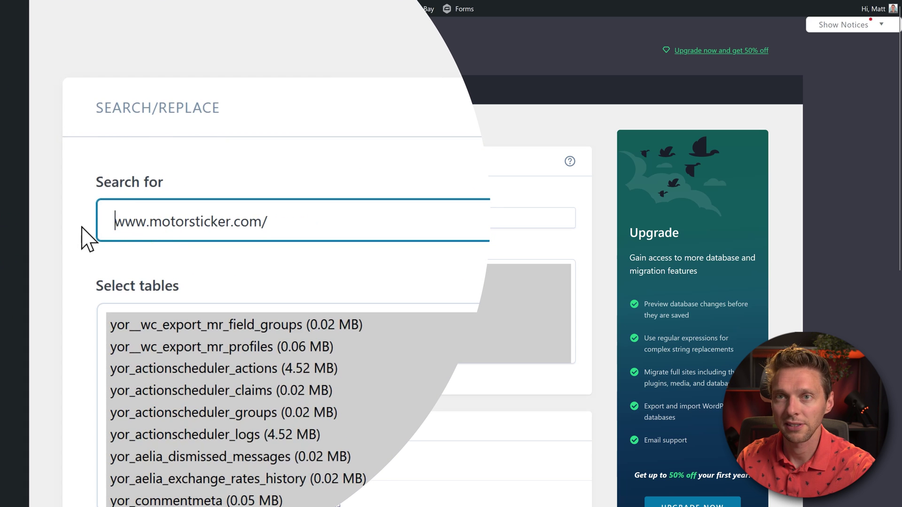
key("BackSpace")
key("ctrl+a")
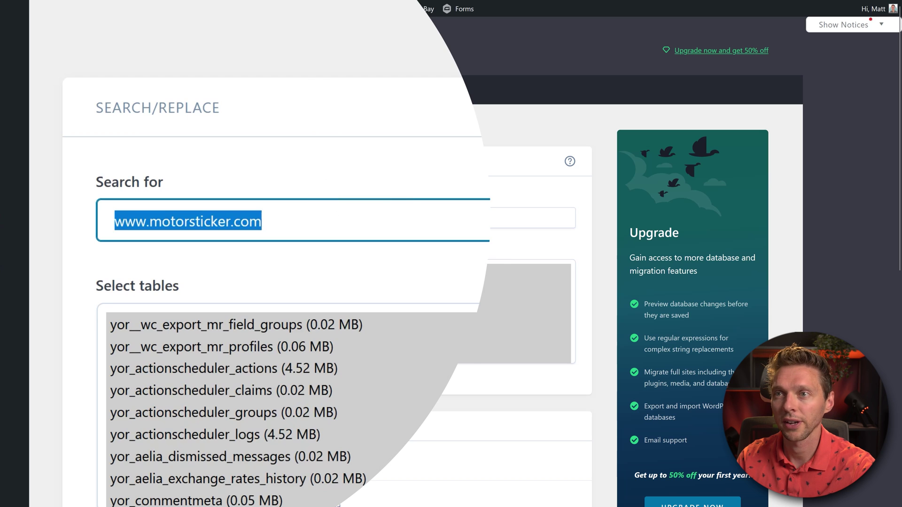
left_click(377, 222)
key("BackSpace")
key("BackSpace")
key("BackSpace")
key("BackSpace")
key("BackSpace")
key("BackSpace")
key("BackSpace")
key("BackSpace")
left_click(547, 217)
key("BackSpace")
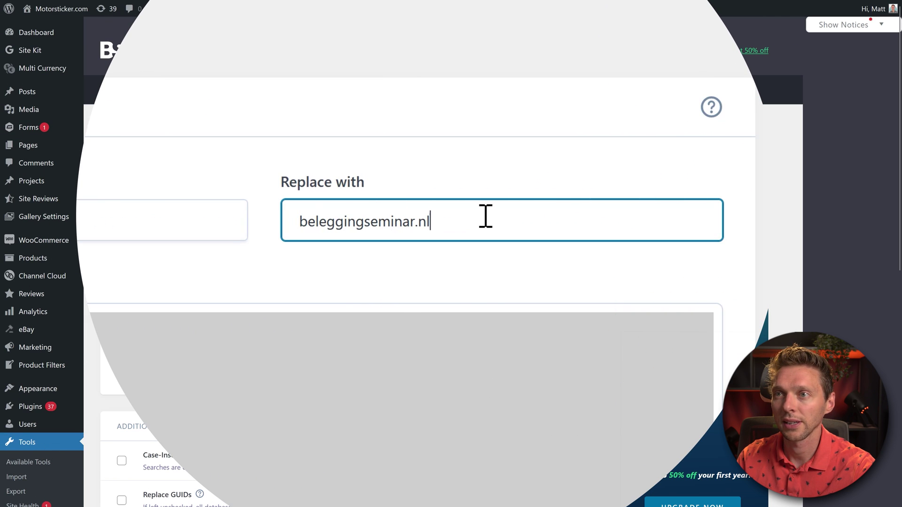
key("ctrl+a")
left_click(212, 221)
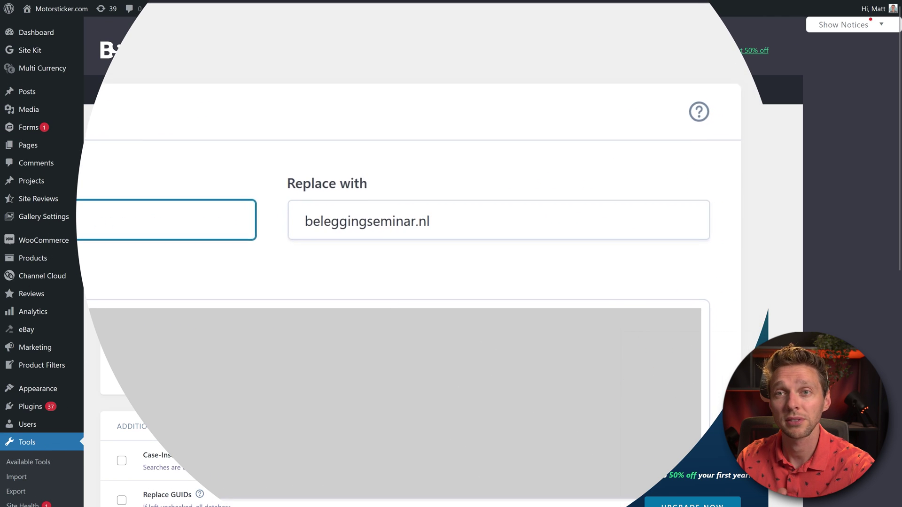
left_click(406, 220)
left_click(428, 245)
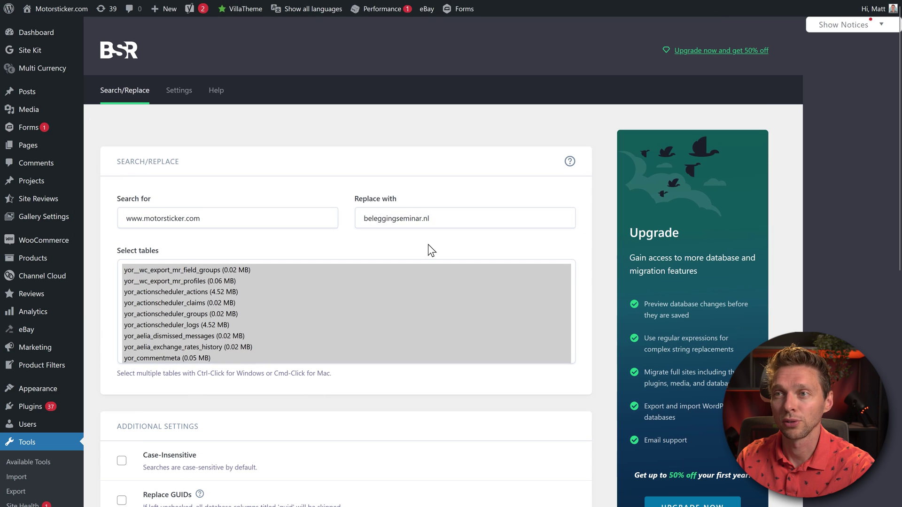
middle_click(596, 246)
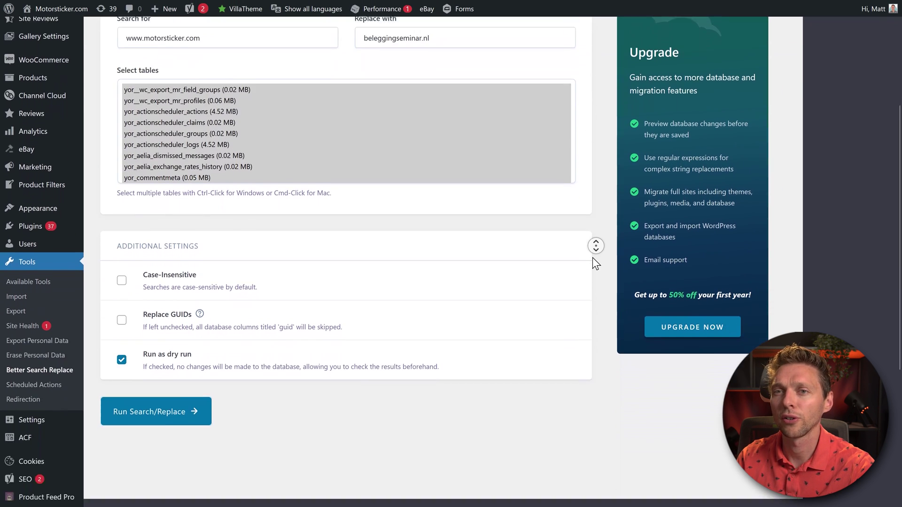
left_click(165, 324)
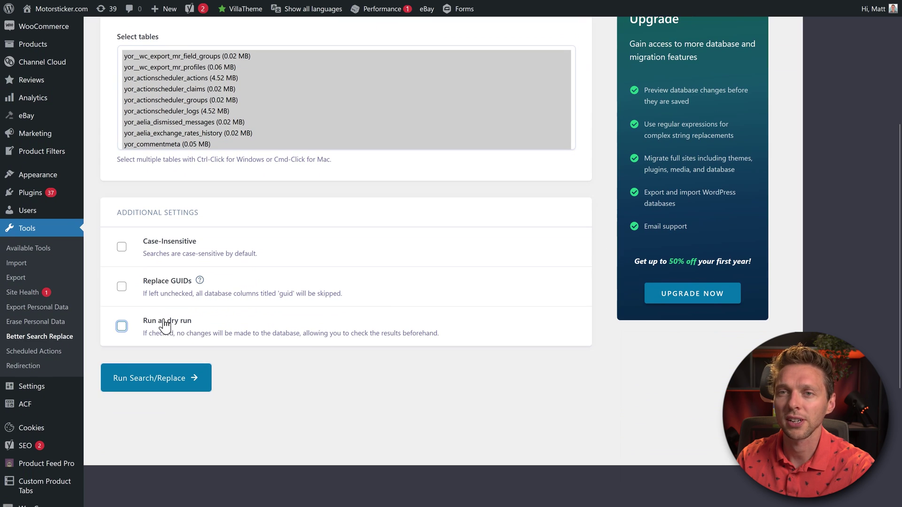
left_click(147, 388)
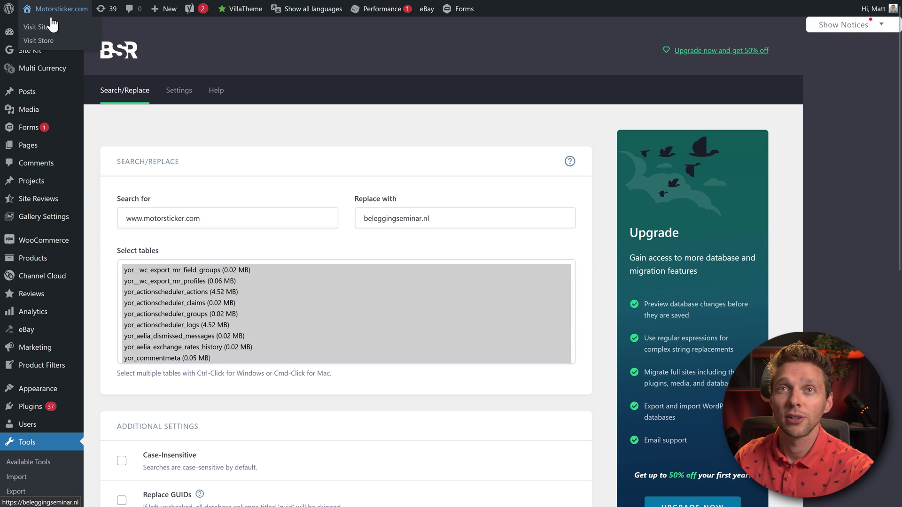
Open the migrated site in a new private window and examine its home page and Motor Brands page
right_click(44, 25)
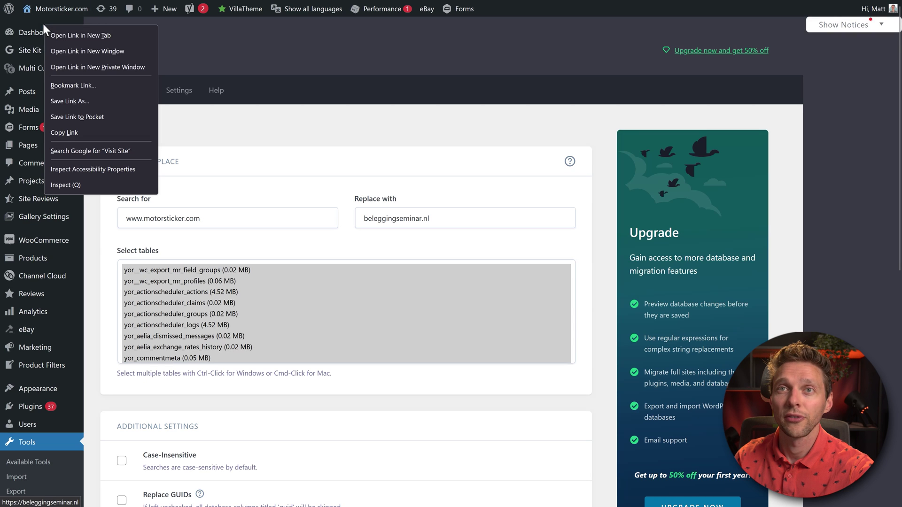
left_click(108, 67)
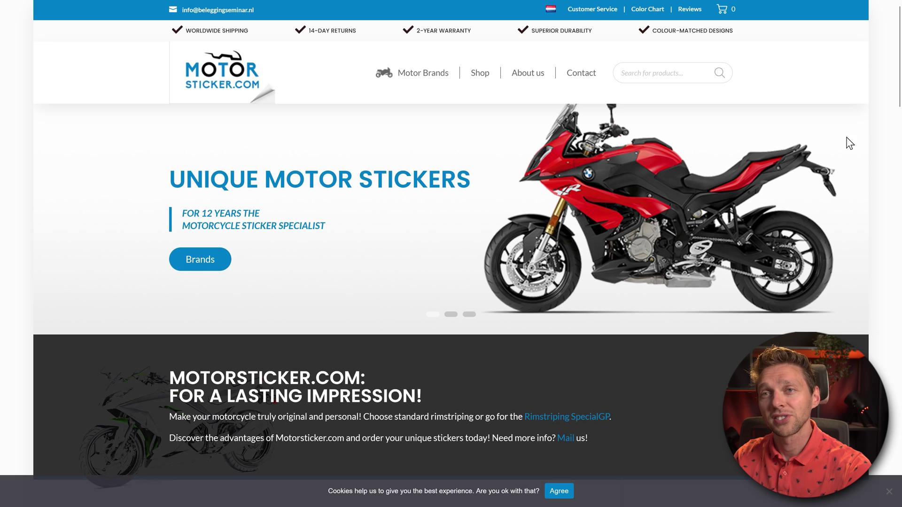
middle_click(882, 125)
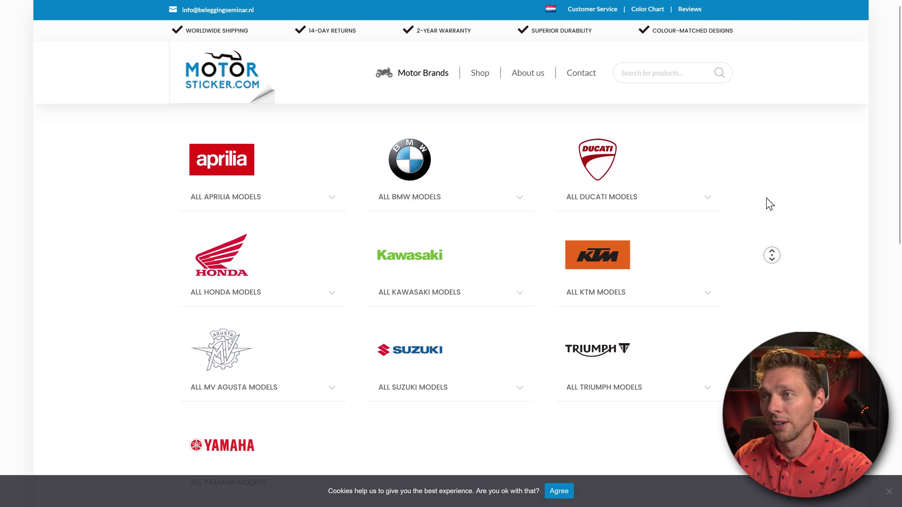
middle_click(808, 197)
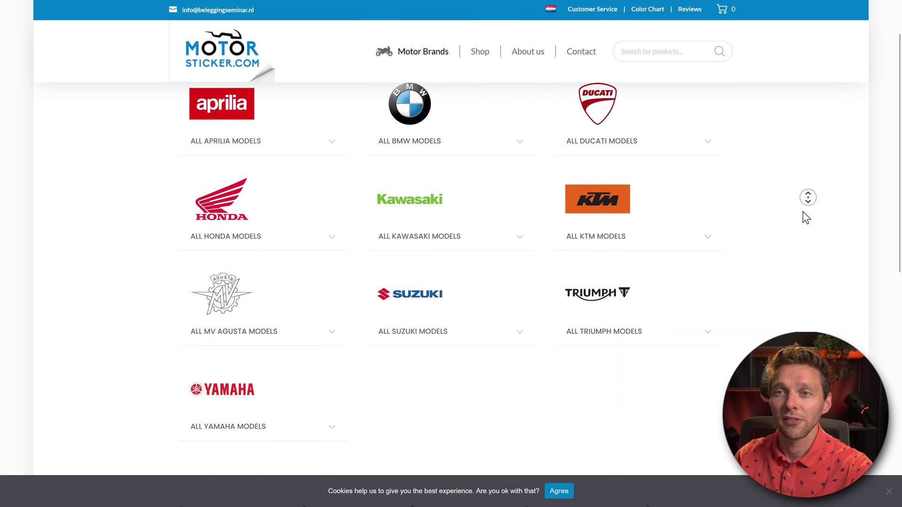